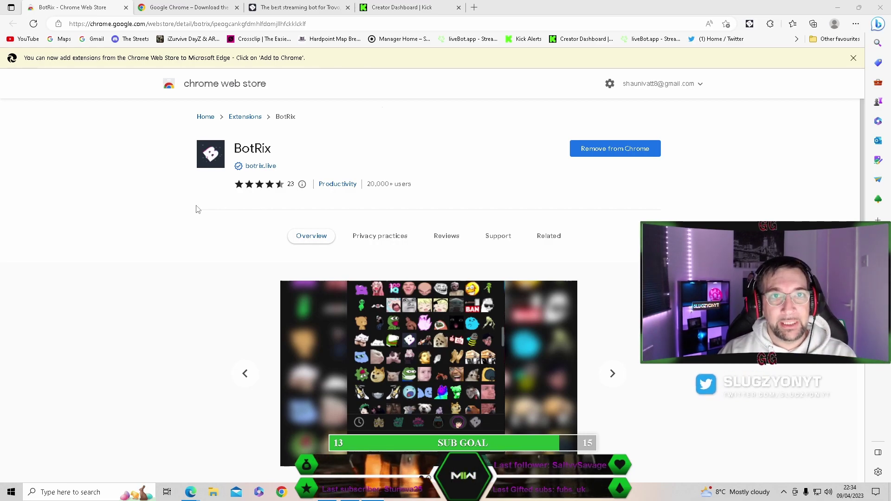
Dismiss the notice about adding Chrome Web Store extensions to Microsoft Edge and bring up the Google Chrome download page.
click(854, 57)
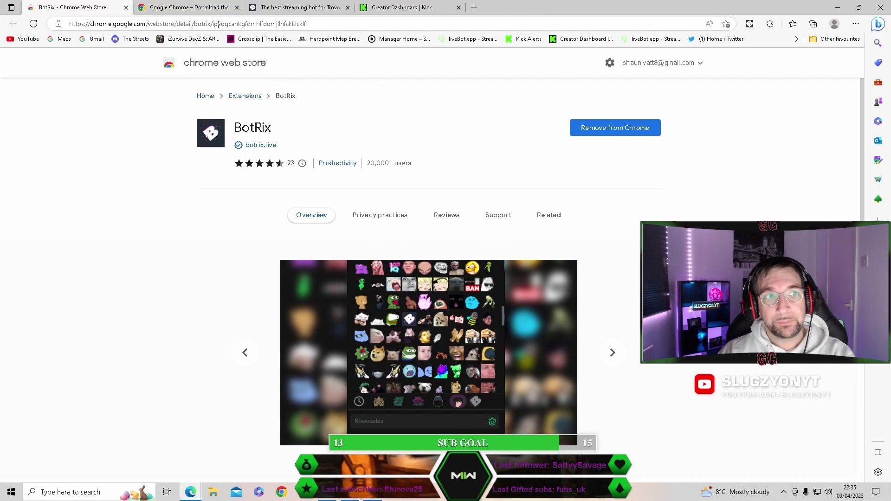
click(188, 7)
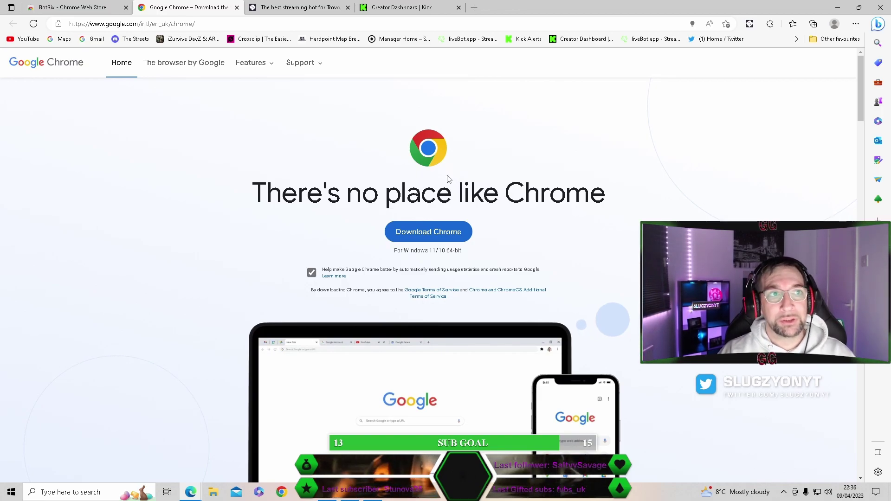
click(98, 8)
key(ctrl+Tab)
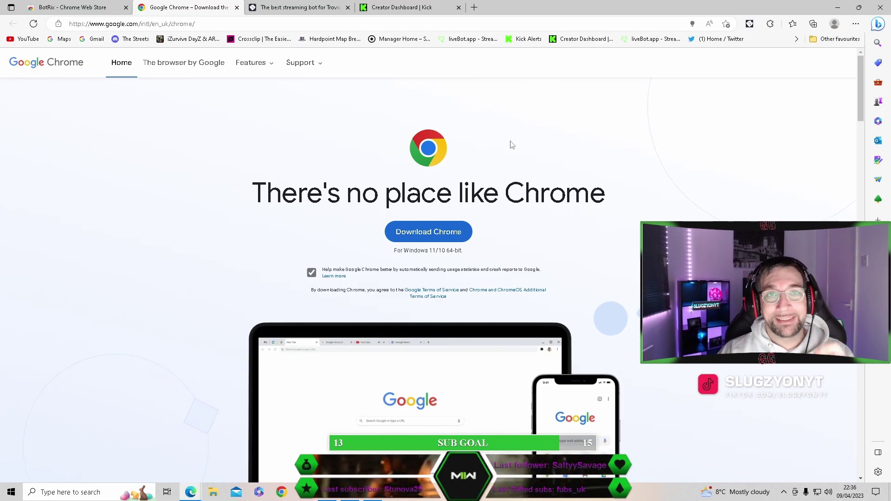
Look at the installed BotRix extension's options and return to its Chrome Web Store page.
right_click(749, 24)
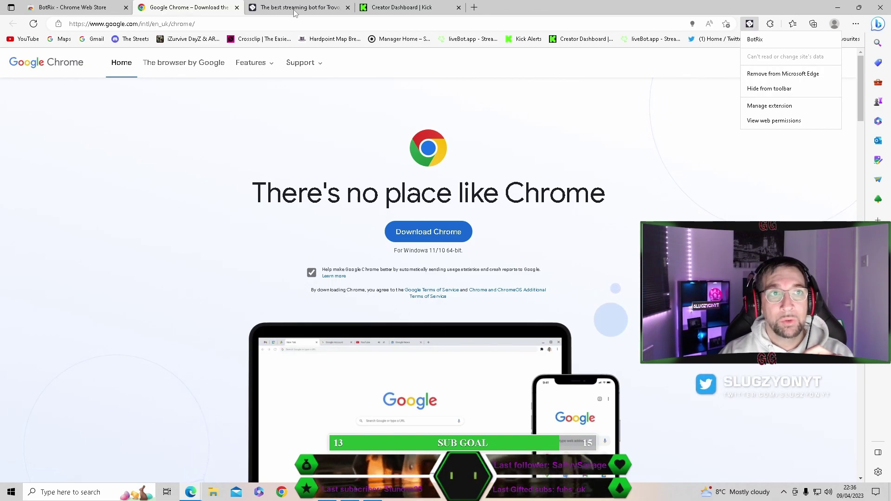
click(73, 10)
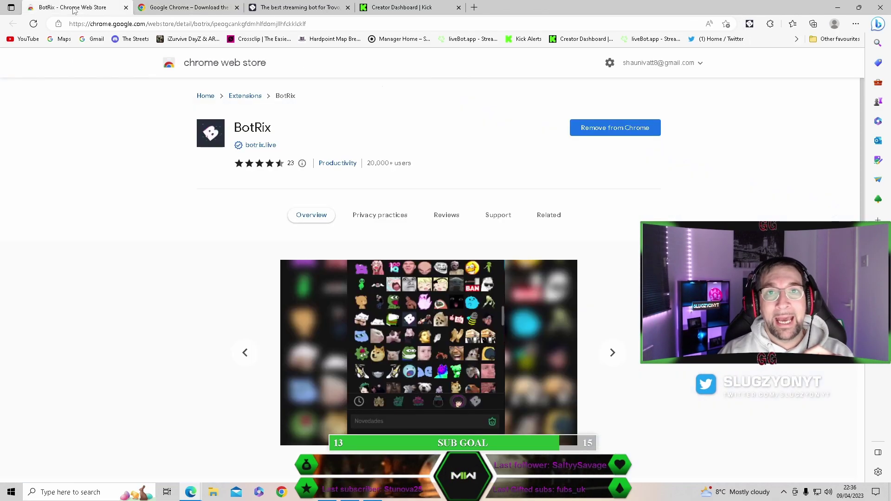
right_click(749, 26)
click(495, 89)
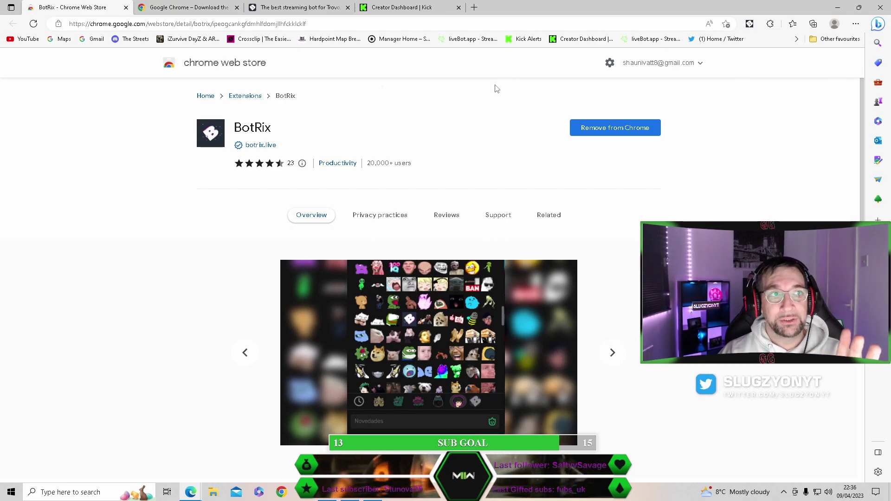
Close the Google Chrome download page and check the BotRix extension's options again from its store page.
click(220, 8)
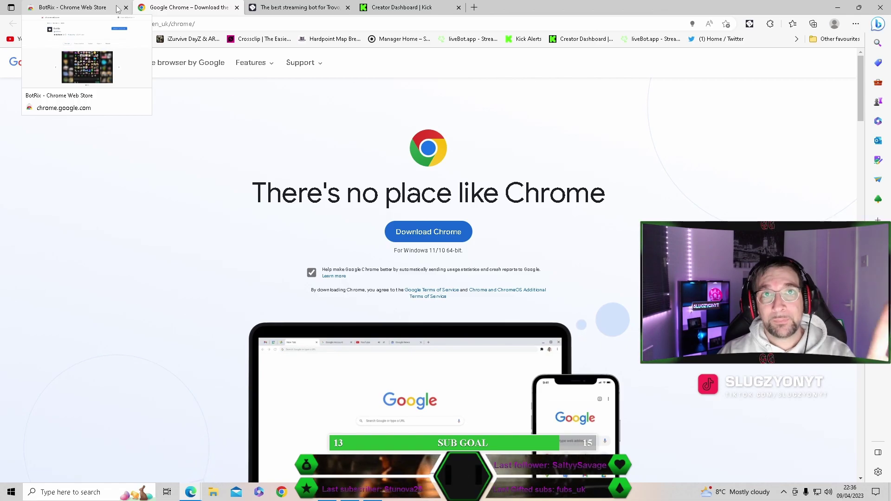
click(237, 8)
click(72, 7)
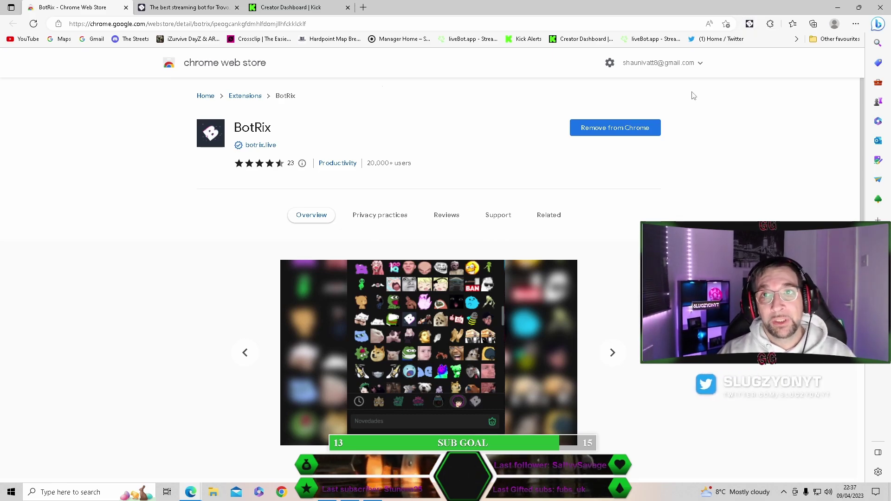
right_click(749, 24)
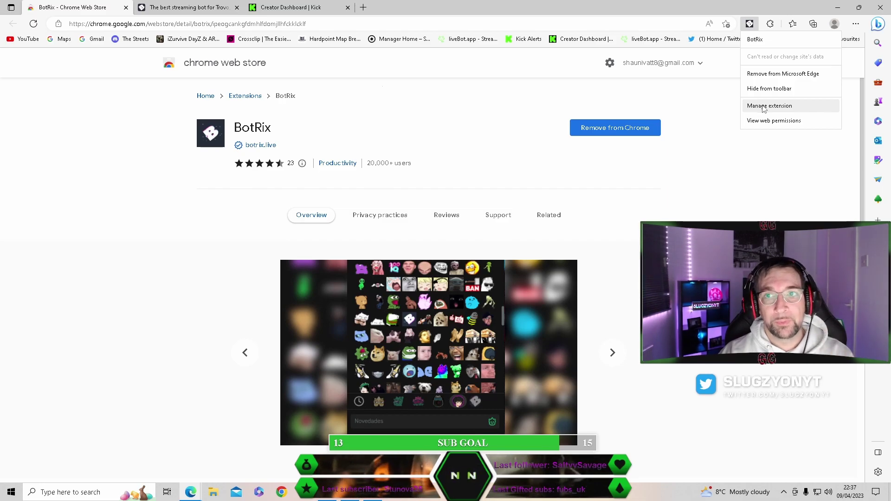
click(468, 60)
Look over the Kick creator dashboard and the Alerts and Widgets pages of the BotRix panel.
click(187, 8)
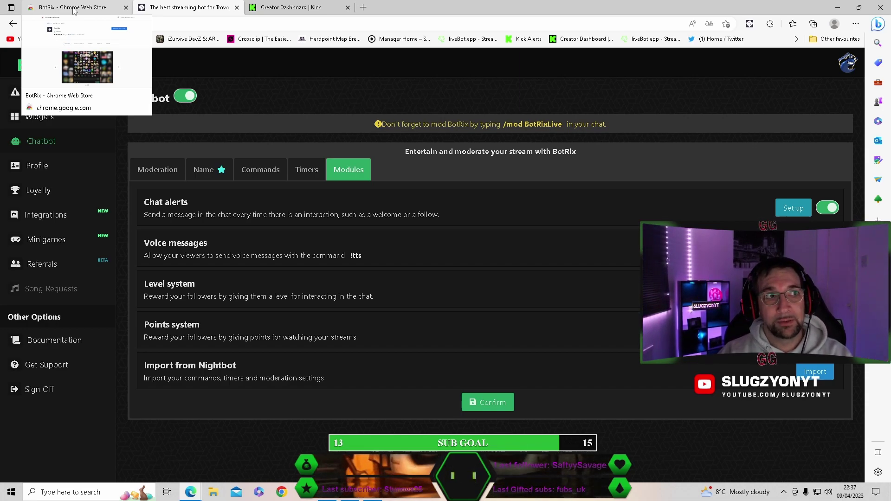
click(297, 9)
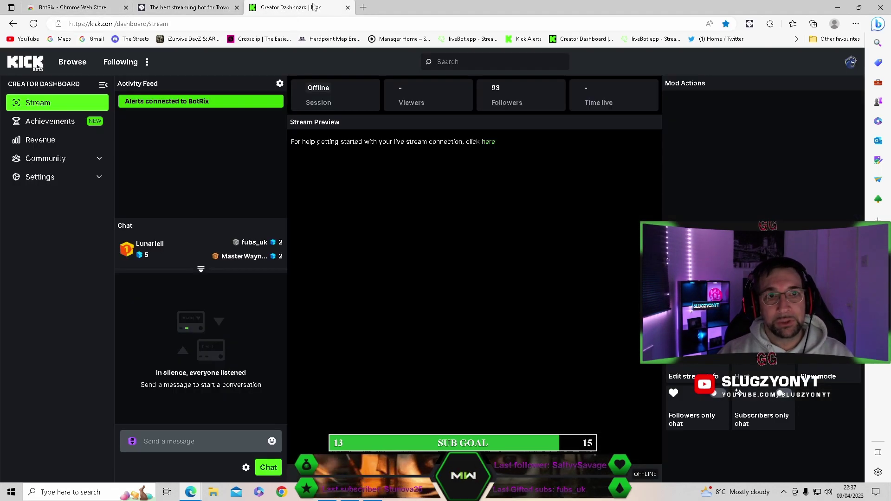
click(188, 8)
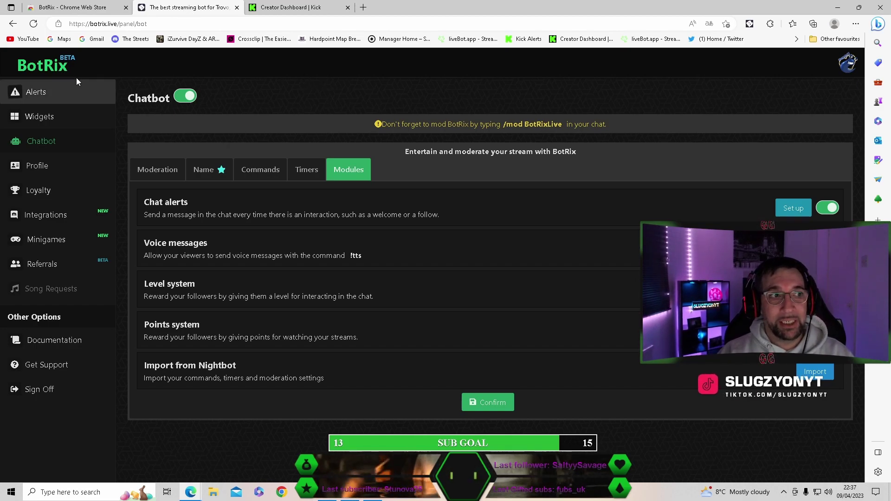
click(60, 93)
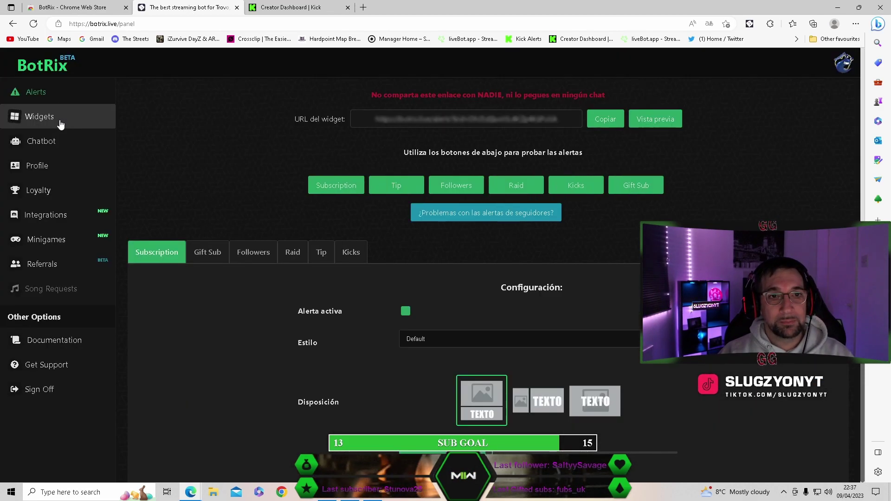
click(60, 122)
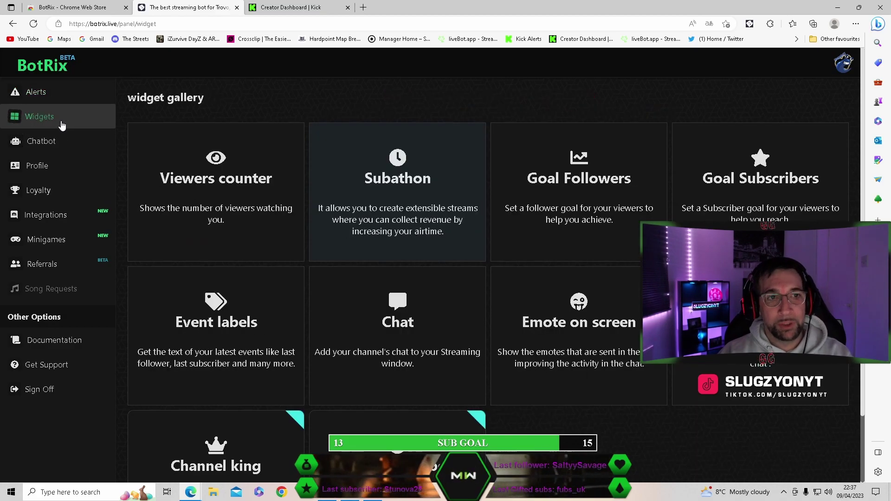
Open the setup of the Voice messages module in BotRix's Chatbot settings.
click(61, 145)
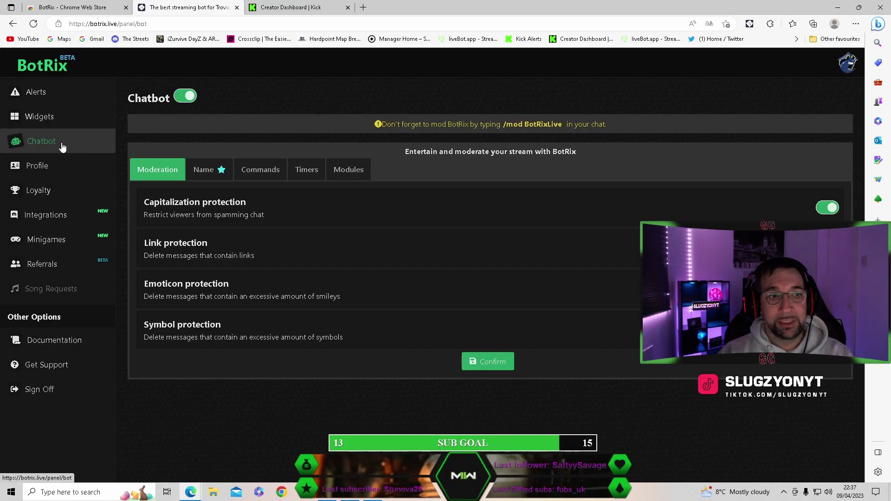
click(355, 173)
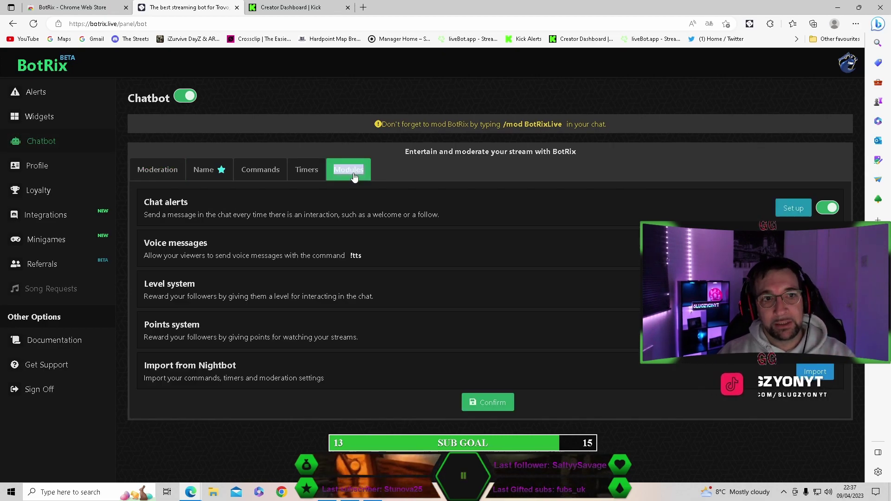
triple_click(165, 250)
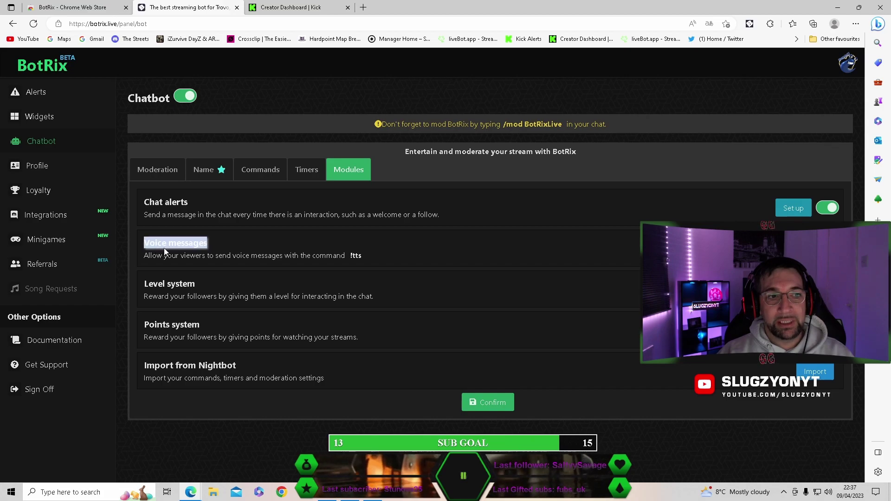
click(189, 247)
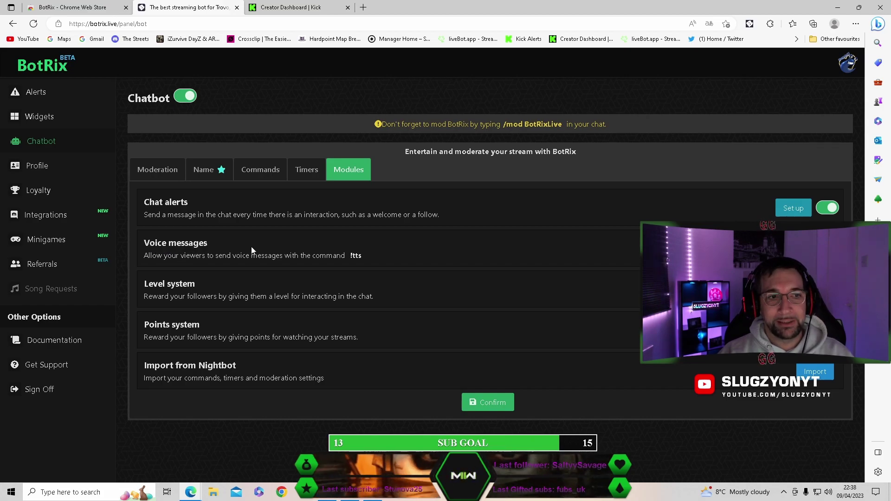
click(793, 249)
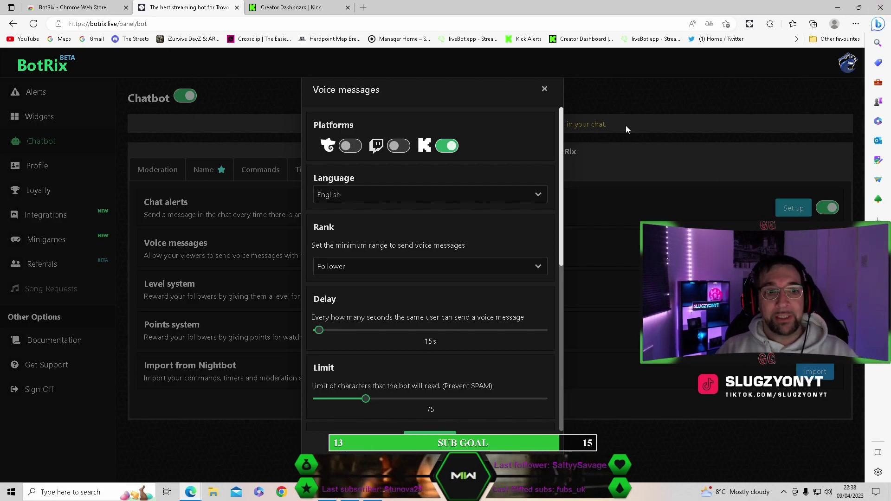
Examine the minimum rank choices and the delay setting for voice messages.
click(389, 272)
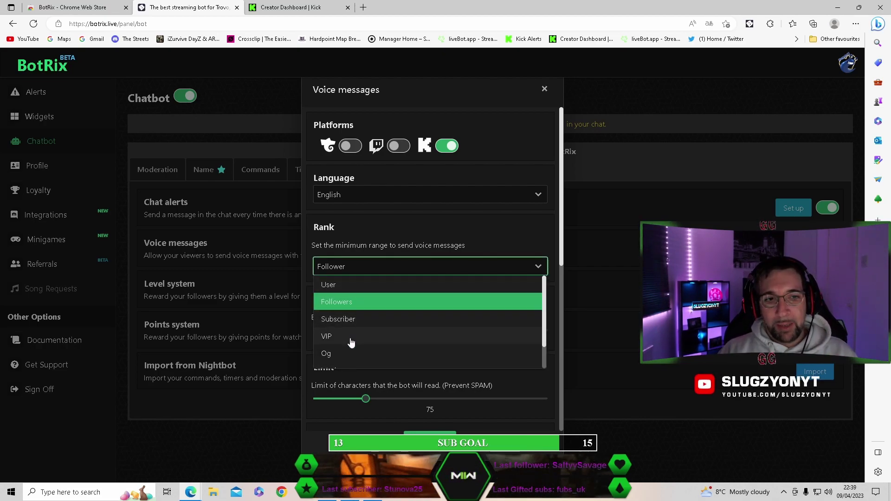
click(487, 236)
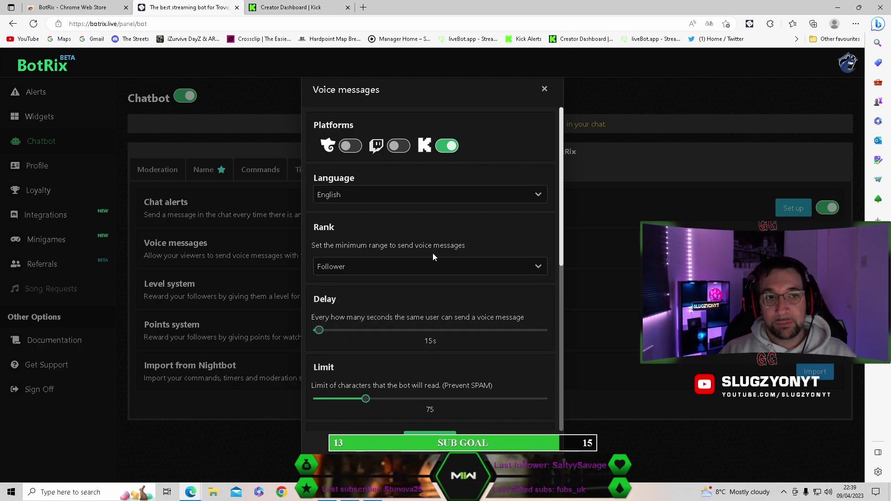
triple_click(372, 320)
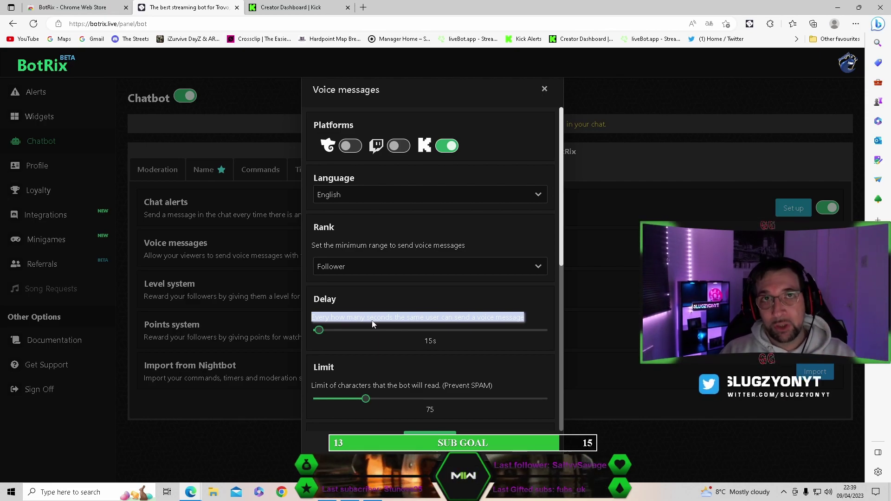
click(374, 354)
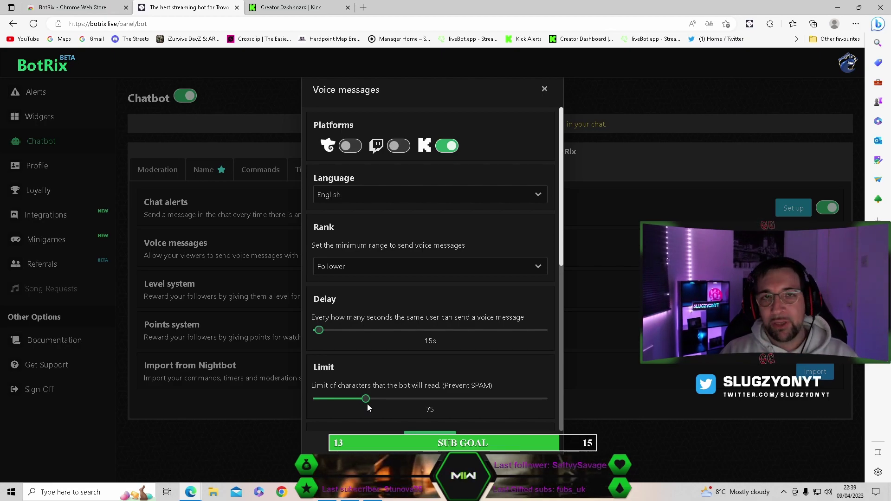
Review the voice message character limit, template, blacklist, name replacement, command and volume settings.
scroll(367, 404, down, 6)
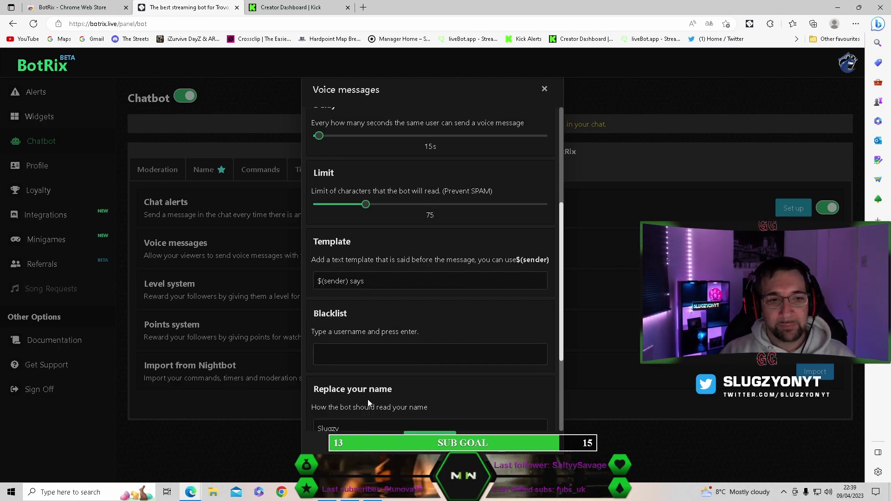
scroll(368, 399, down, 1)
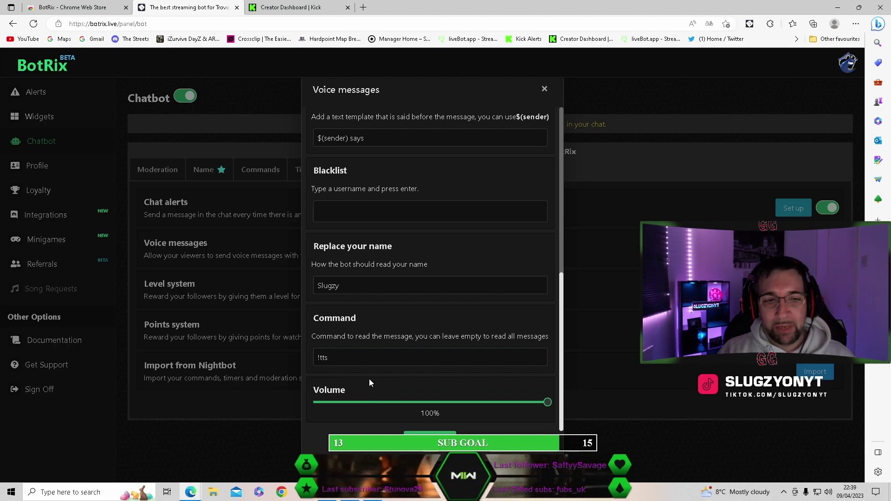
scroll(367, 362, up, 2)
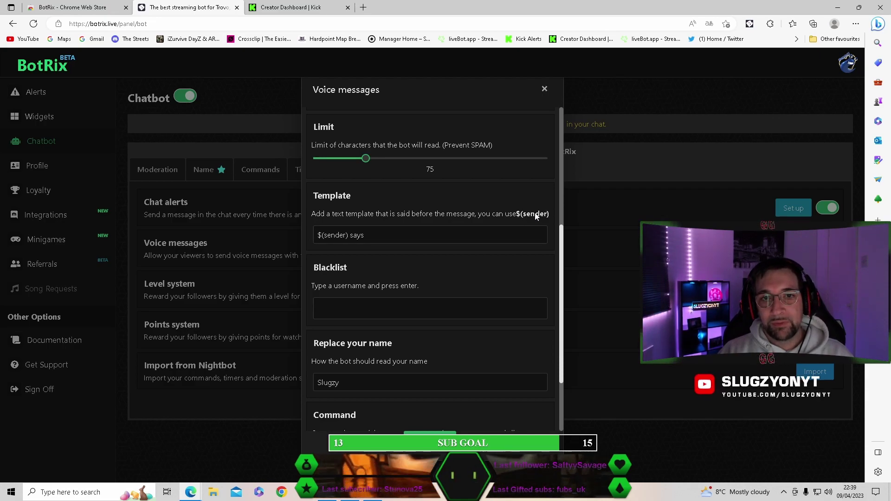
click(355, 239)
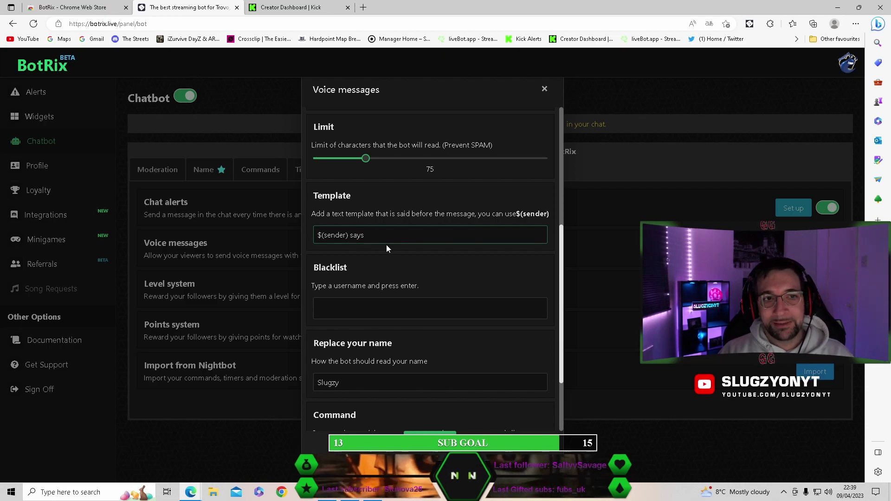
scroll(387, 261, down, 1)
click(387, 262)
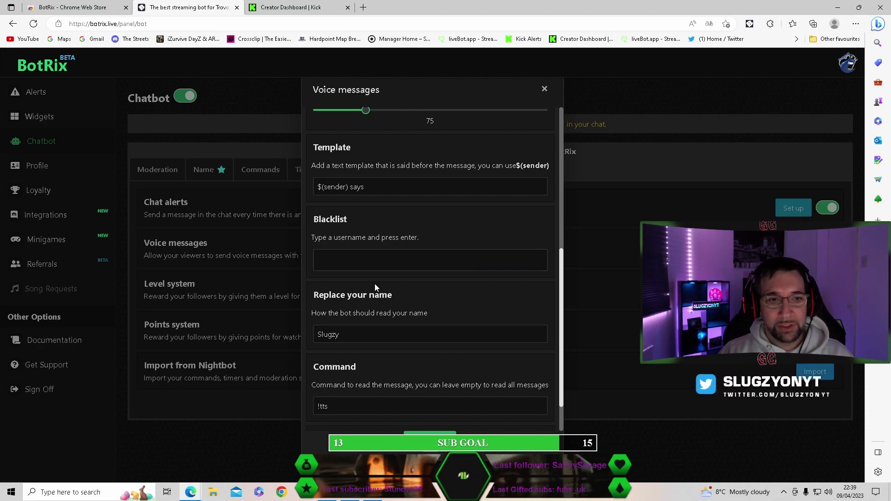
scroll(352, 290, down, 1)
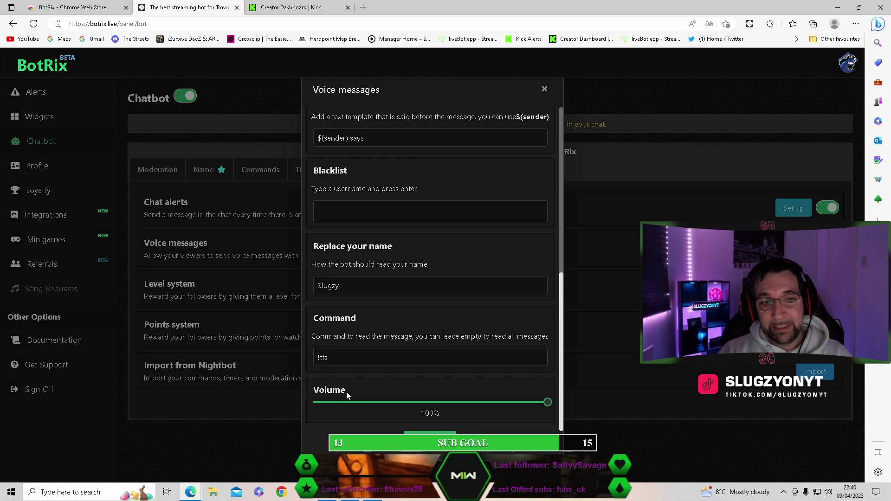
Save the voice message settings and the Chatbot module settings, confirming both saves.
click(428, 439)
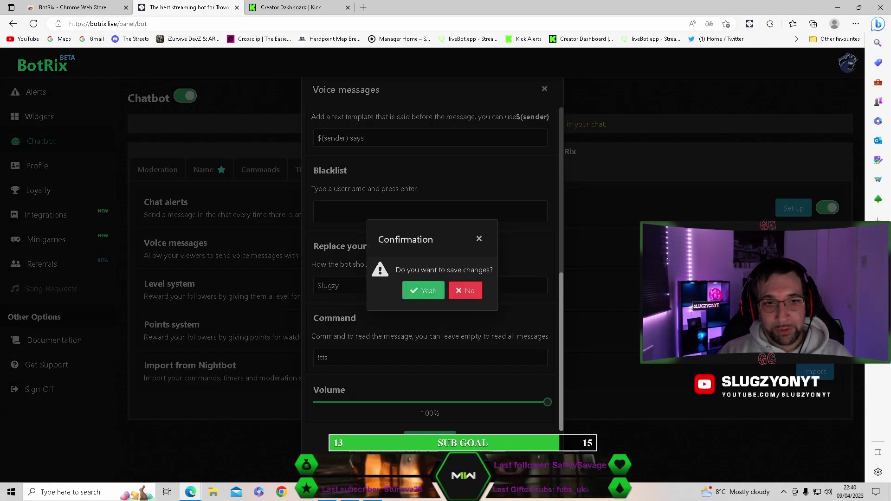
click(423, 291)
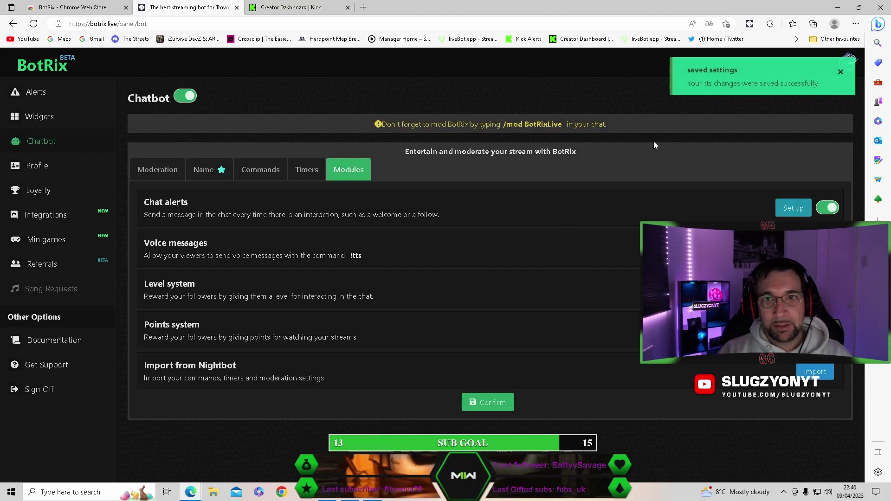
click(489, 402)
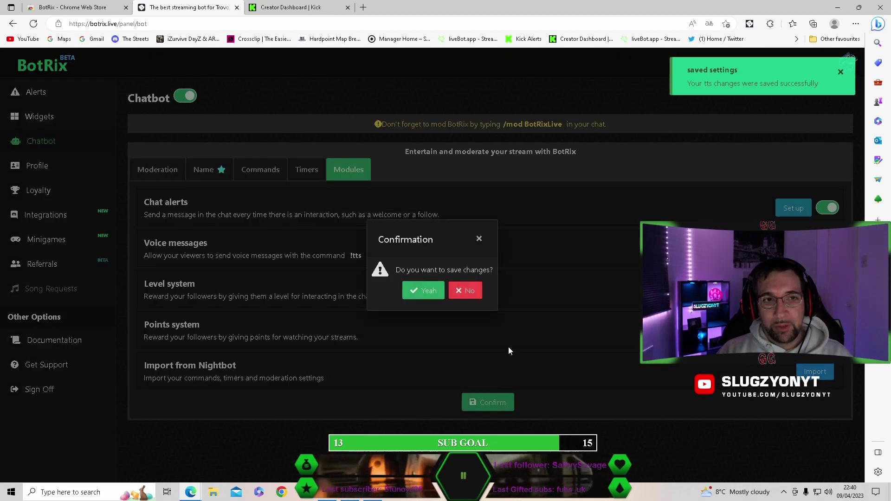
click(423, 291)
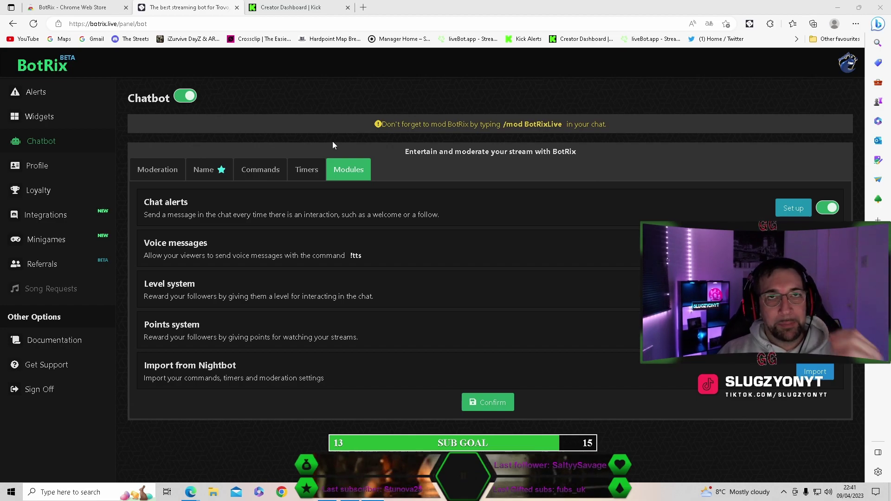
Look through the Chatbot's Timers, Commands and Moderation settings.
double_click(311, 174)
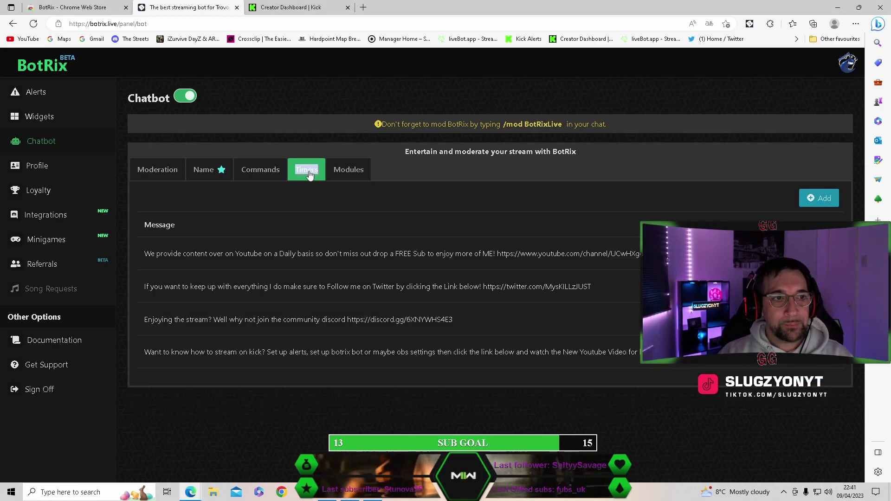
click(262, 174)
click(163, 173)
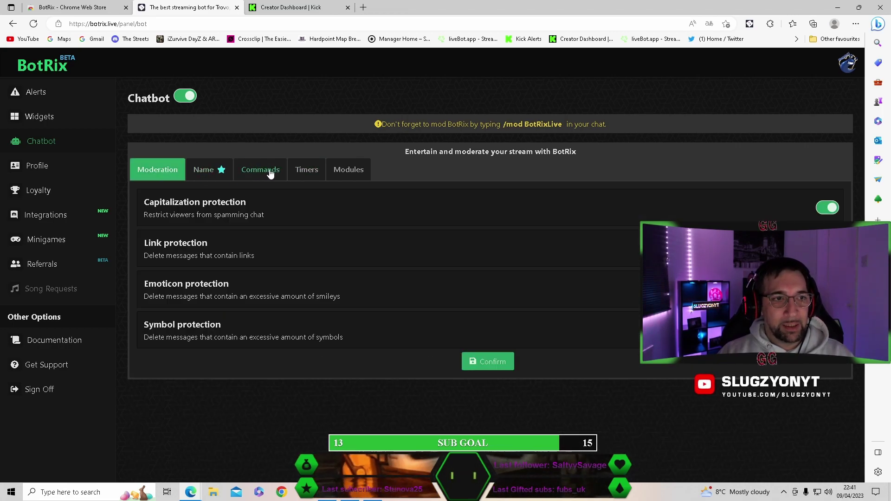
Open the Event labels widget from the widget gallery and copy the link of its Last follower label.
click(46, 122)
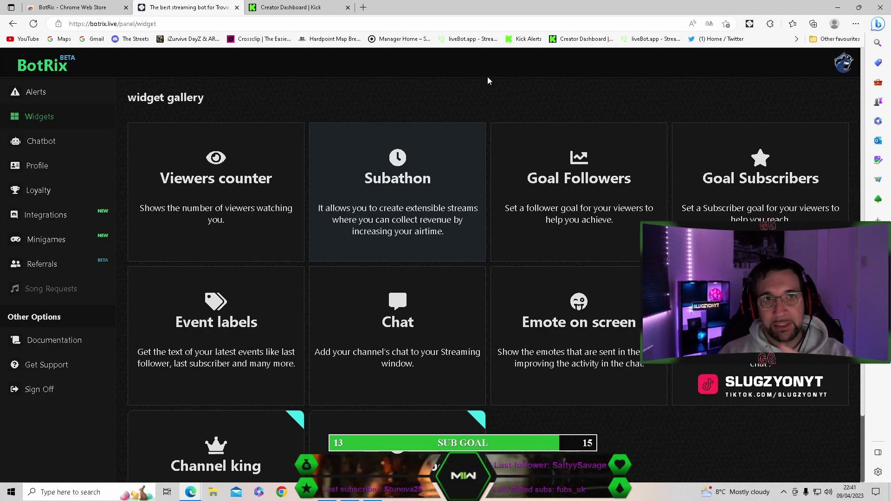
triple_click(567, 182)
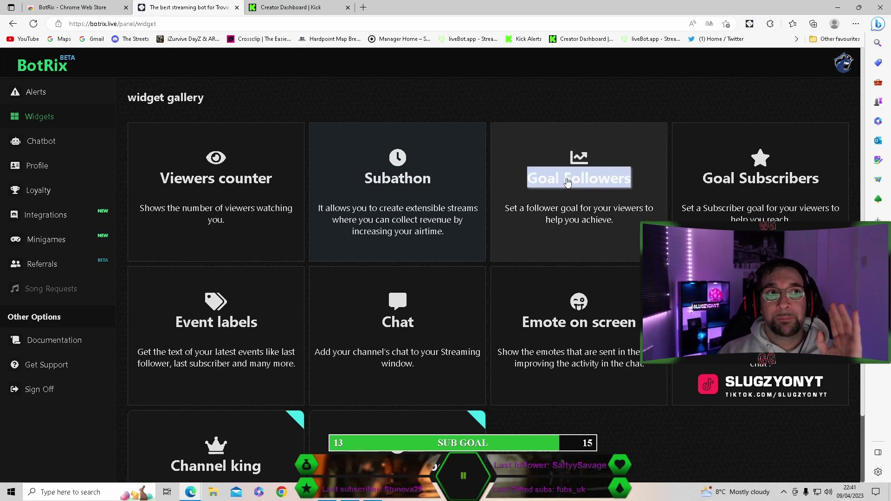
click(99, 205)
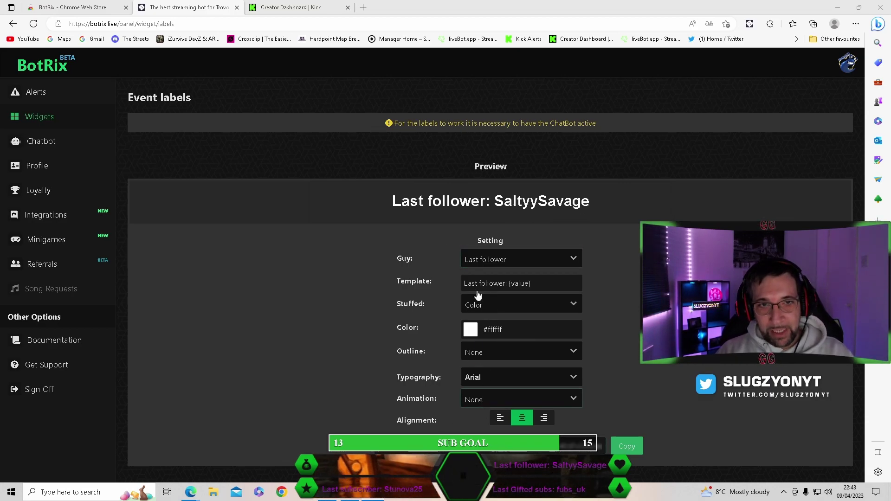
click(631, 447)
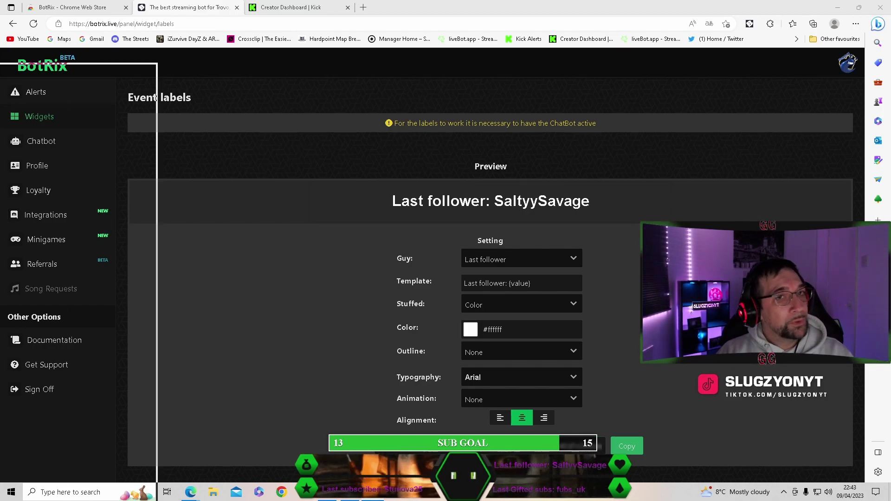
Switch to OBS and inspect the Follower browser source's properties in the Display scene, including its URL, width and height.
drag(428, 21, 443, 18)
double_click(443, 9)
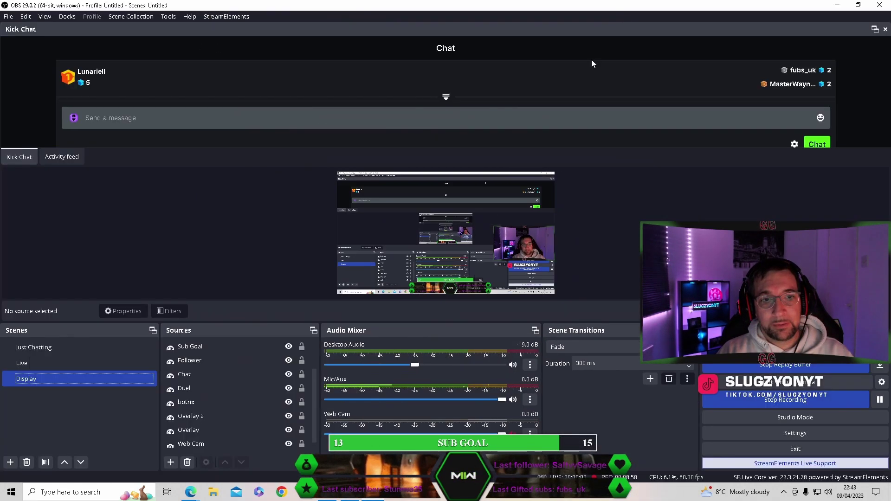
click(79, 382)
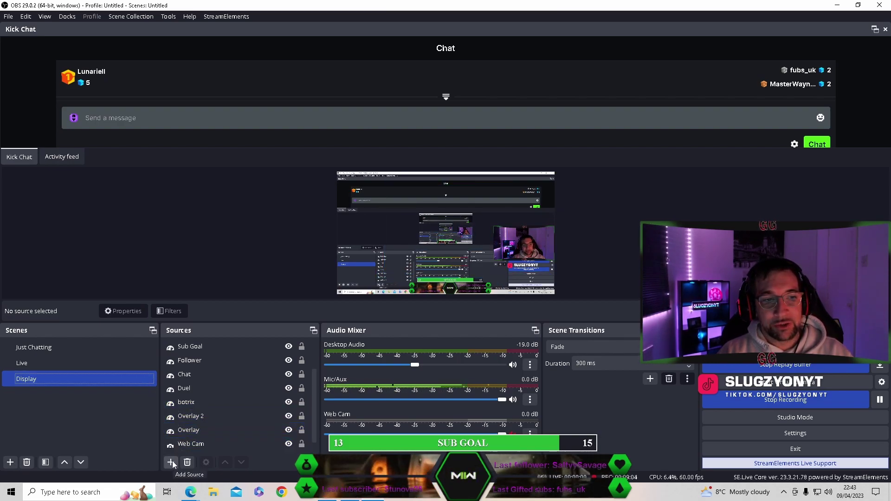
scroll(191, 416, up, 1)
click(192, 416)
click(193, 403)
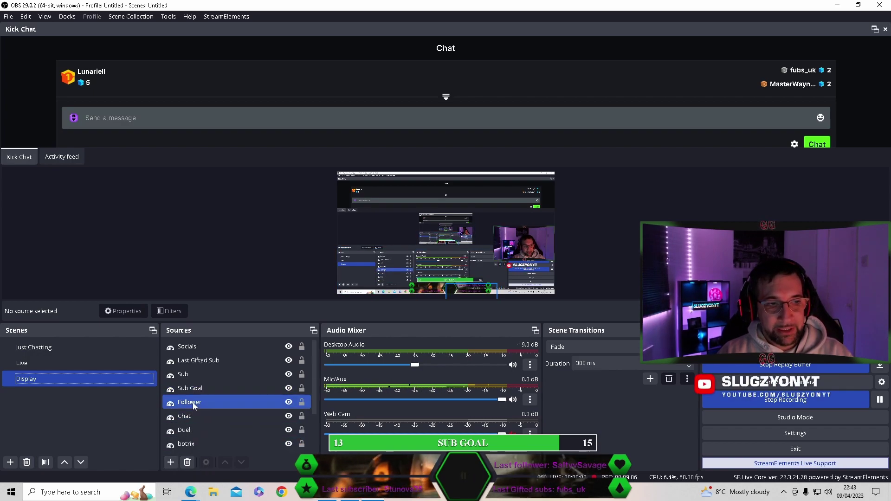
right_click(195, 405)
click(216, 398)
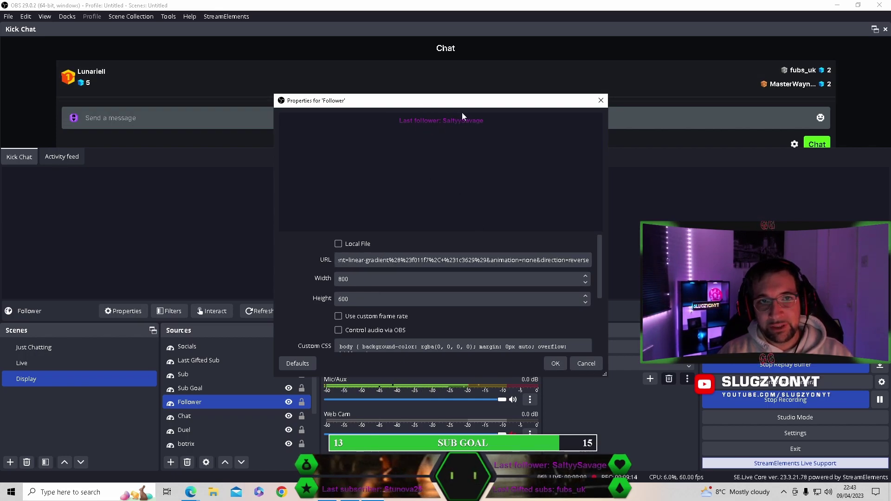
click(556, 366)
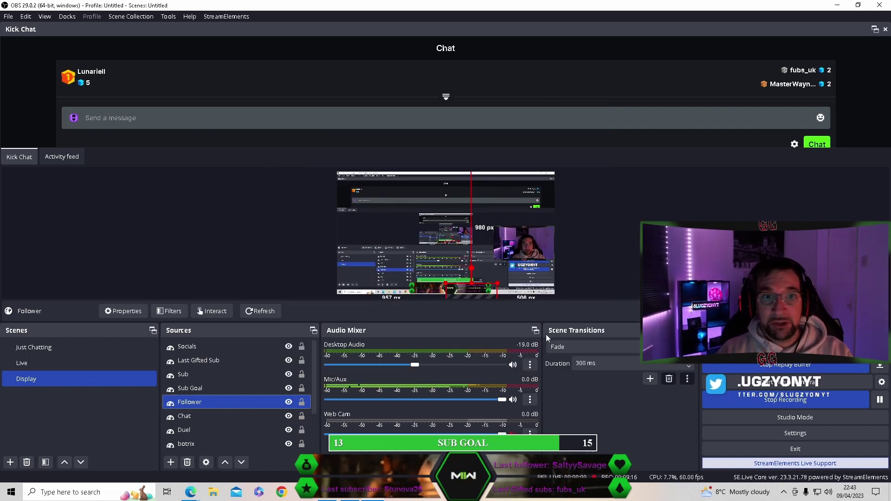
click(588, 256)
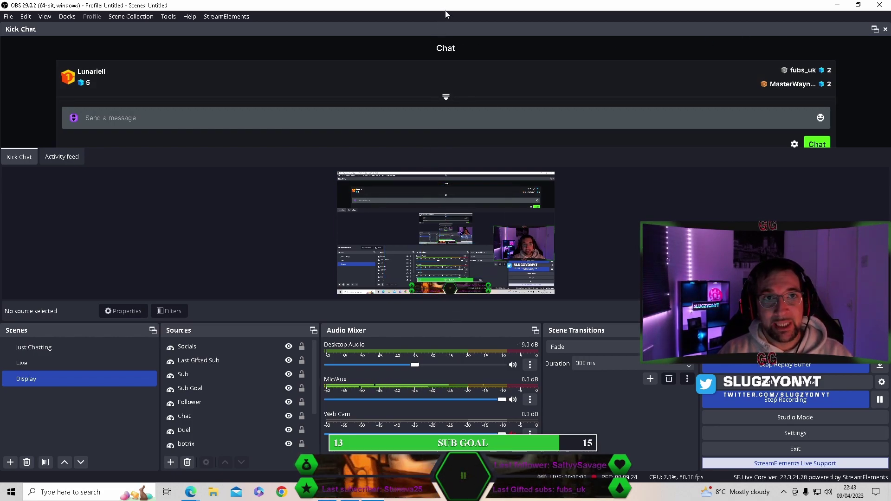
drag(440, 5, 102, 188)
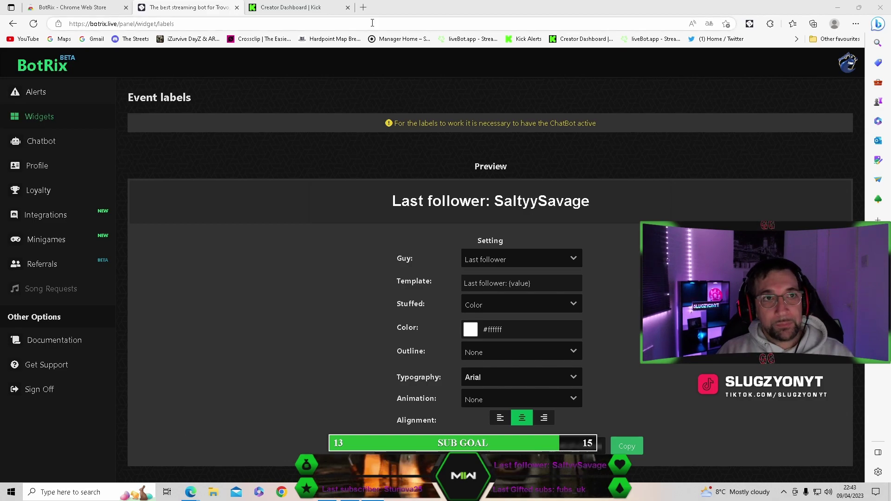
click(300, 8)
click(293, 8)
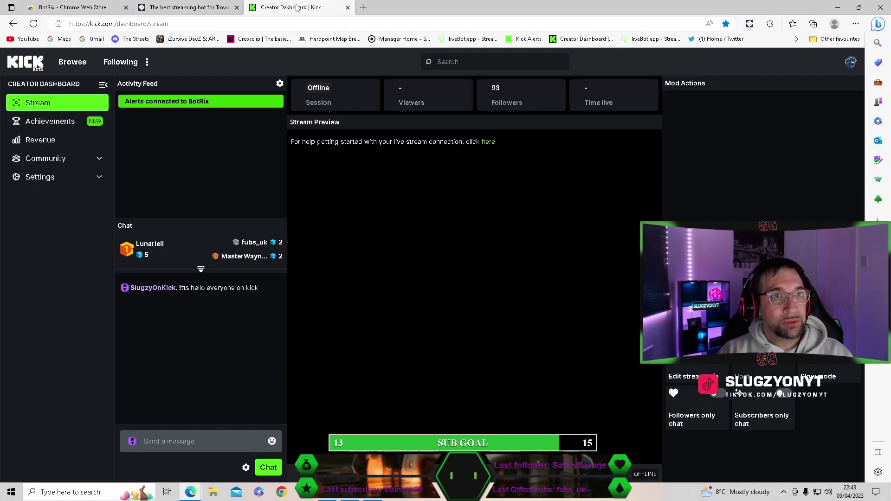
click(191, 7)
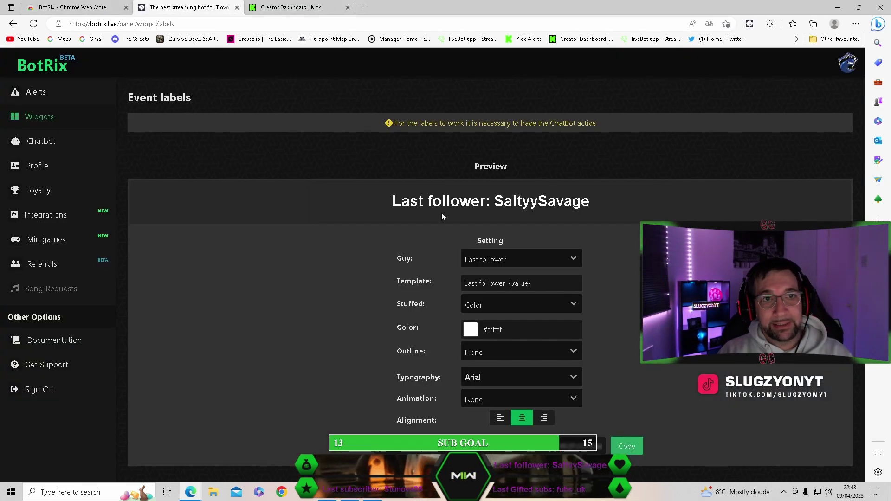
key(alt+Tab)
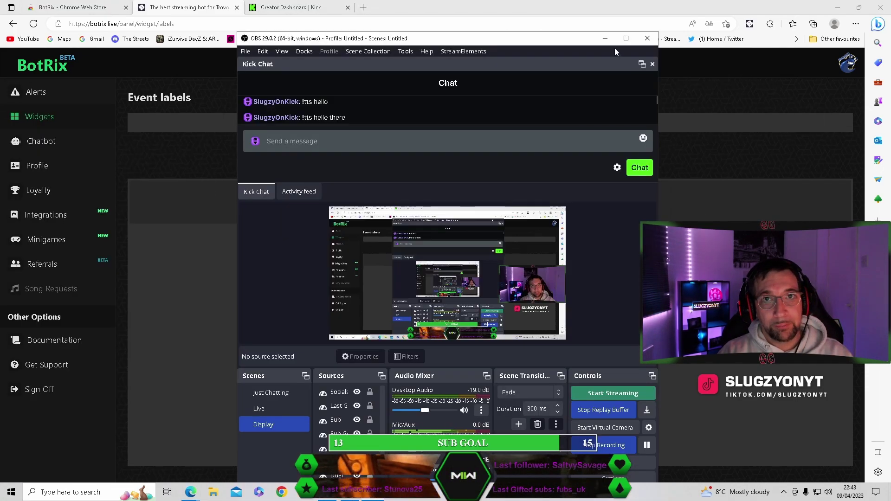
click(626, 38)
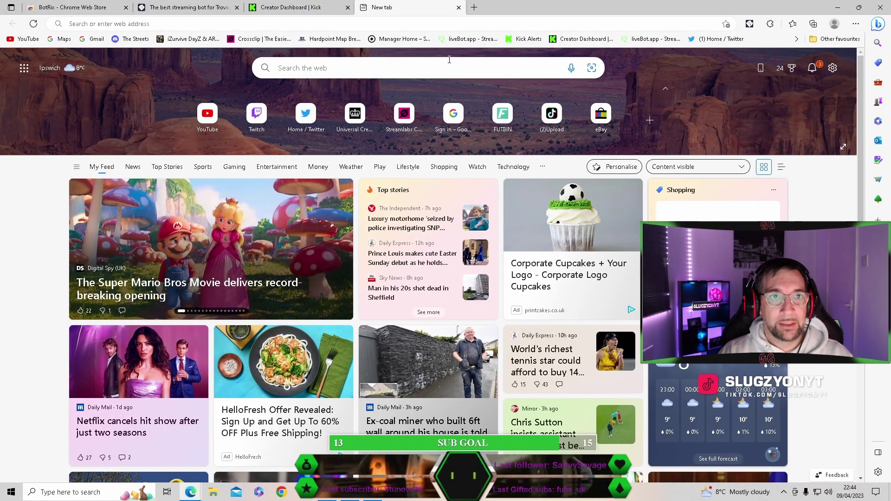
Load the saved fuzeydesigns.com overlay page in the browser and exit the WebCam overlay editor to reach The Lab's home page.
click(235, 27)
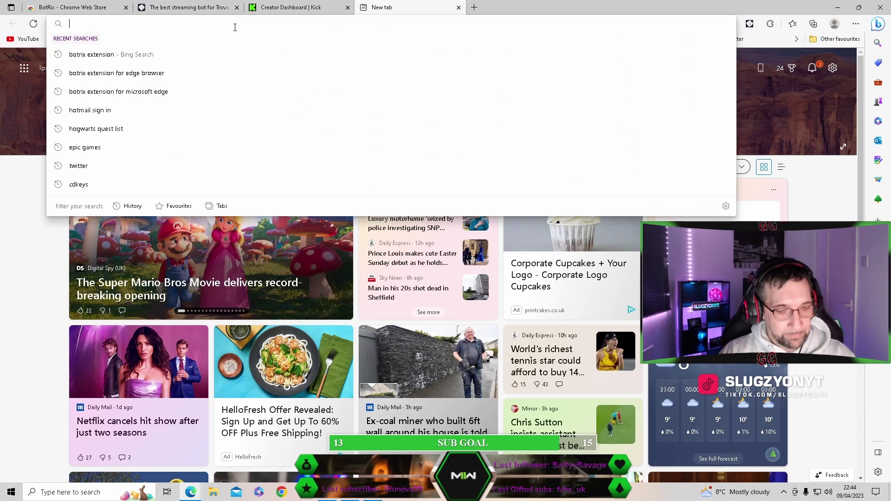
text(fu)
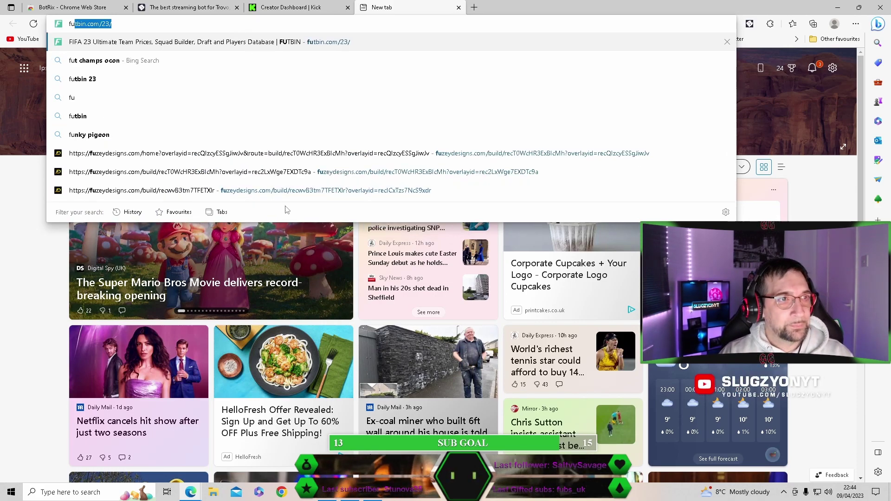
click(219, 153)
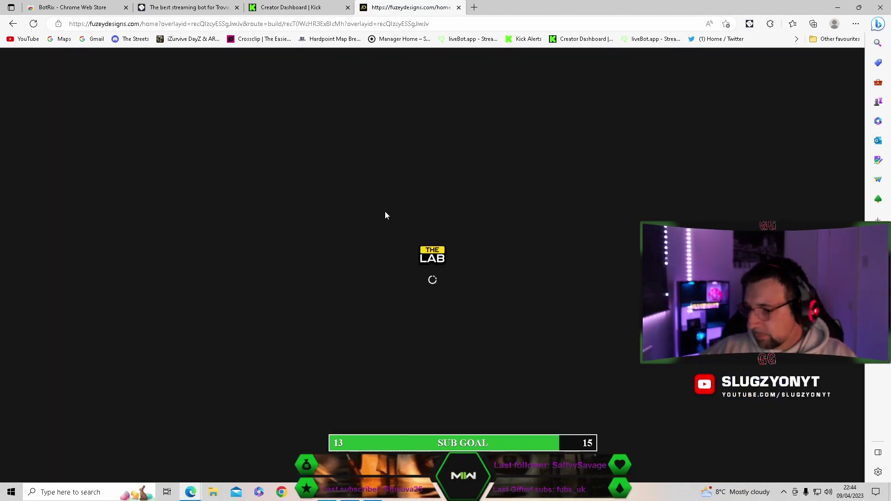
right_click(386, 214)
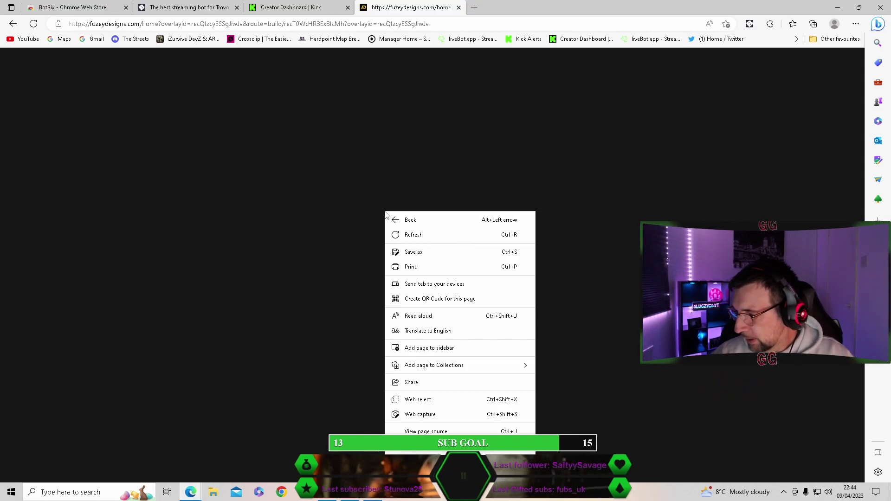
click(388, 201)
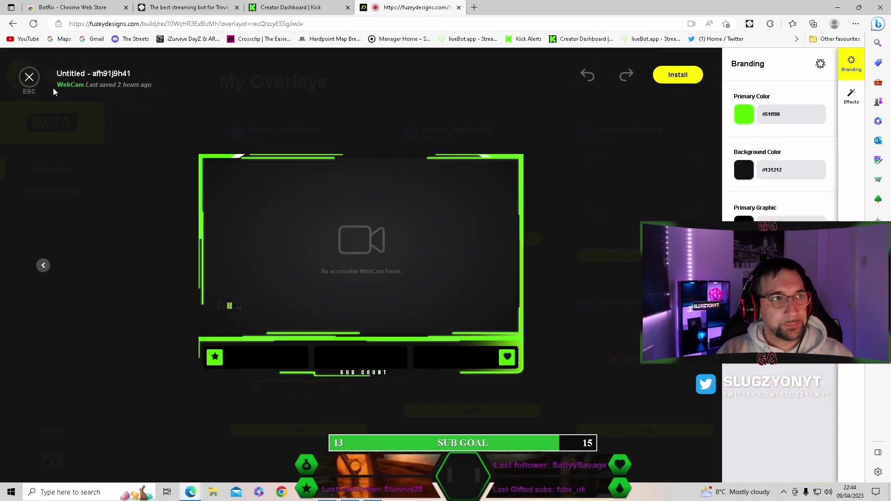
click(32, 81)
click(828, 77)
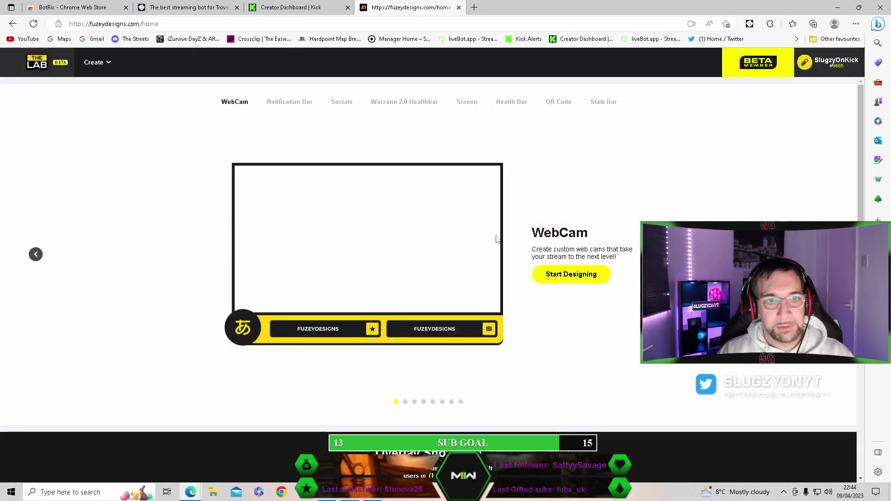
Look through the overlay types from Notification Bar and Socials to Health Bar, Stats Bar and QR Code, and close the site.
click(300, 107)
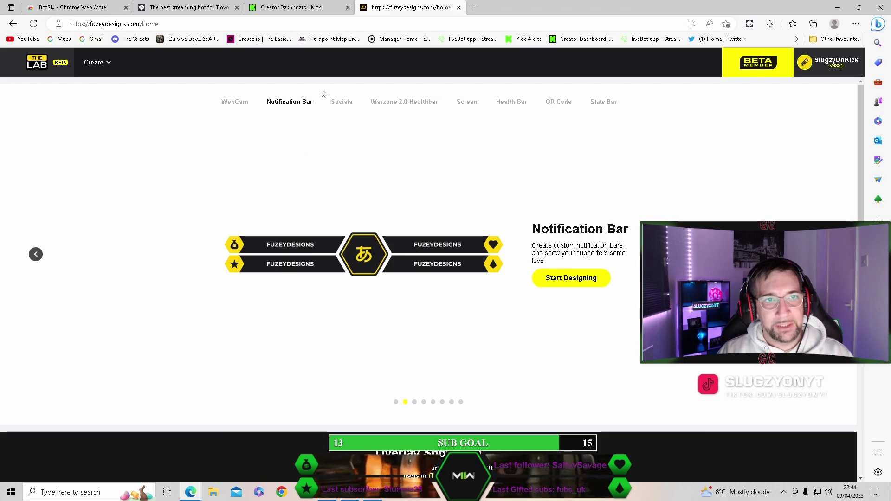
click(342, 104)
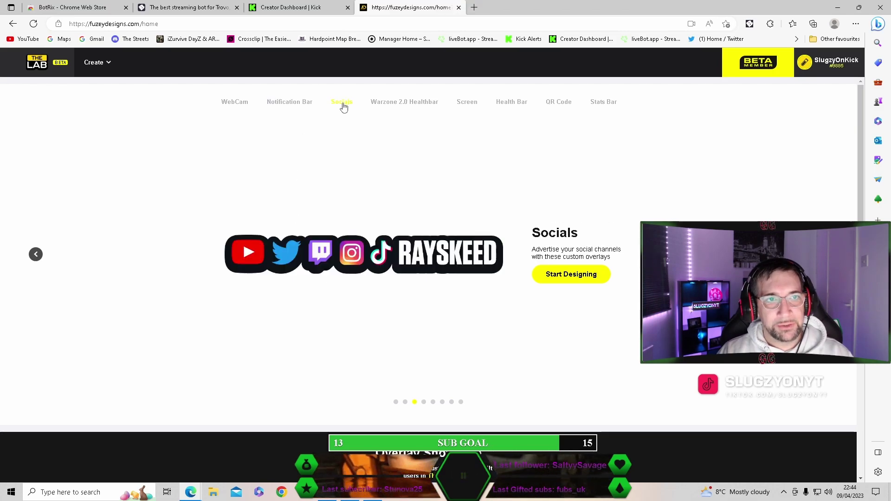
click(404, 103)
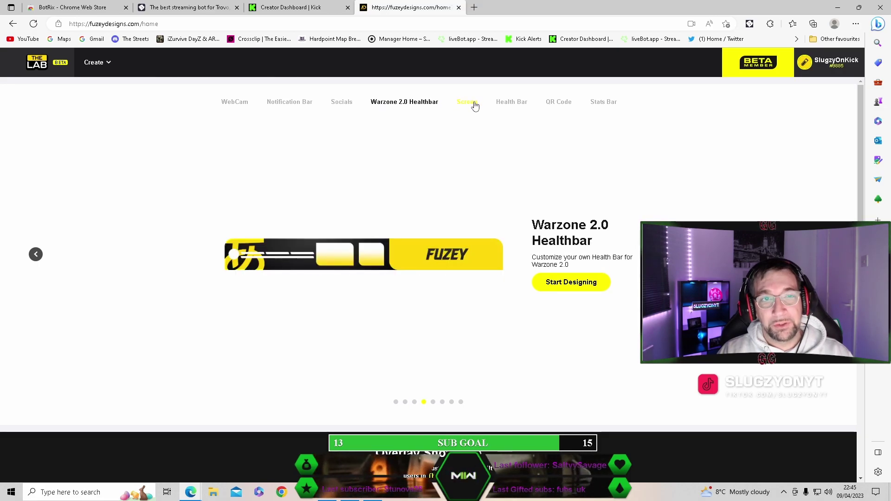
click(476, 107)
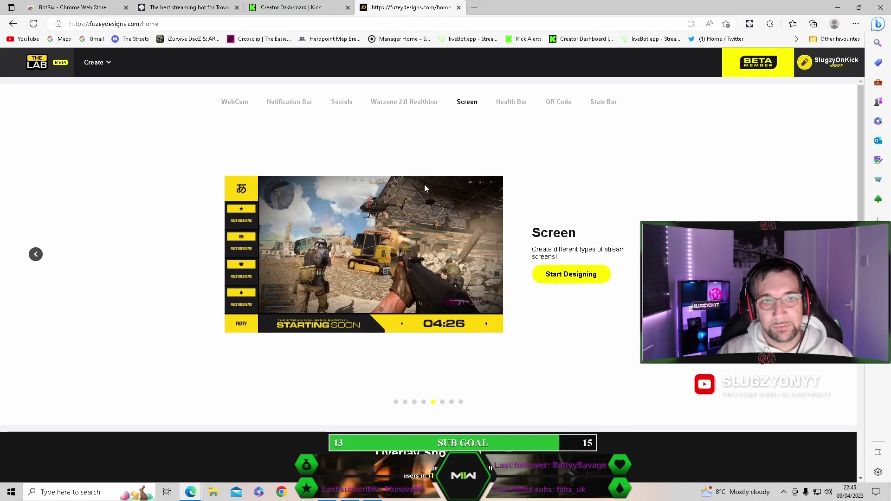
click(510, 102)
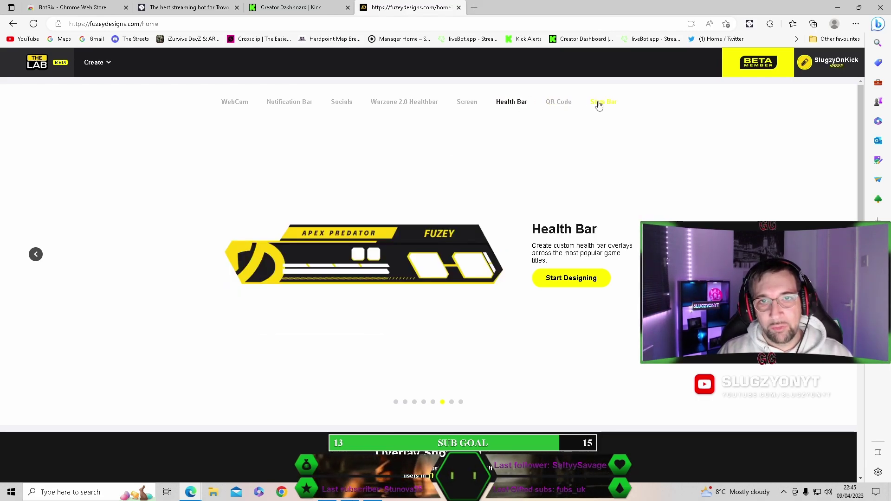
click(599, 105)
click(559, 103)
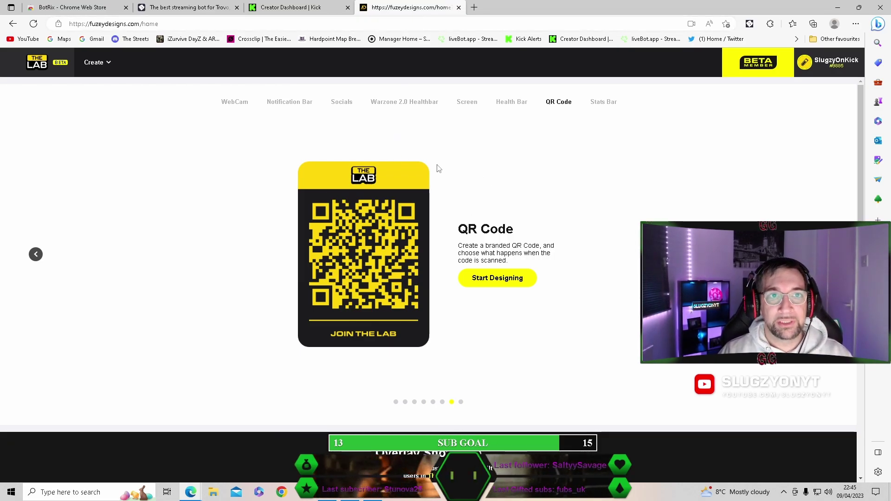
click(459, 8)
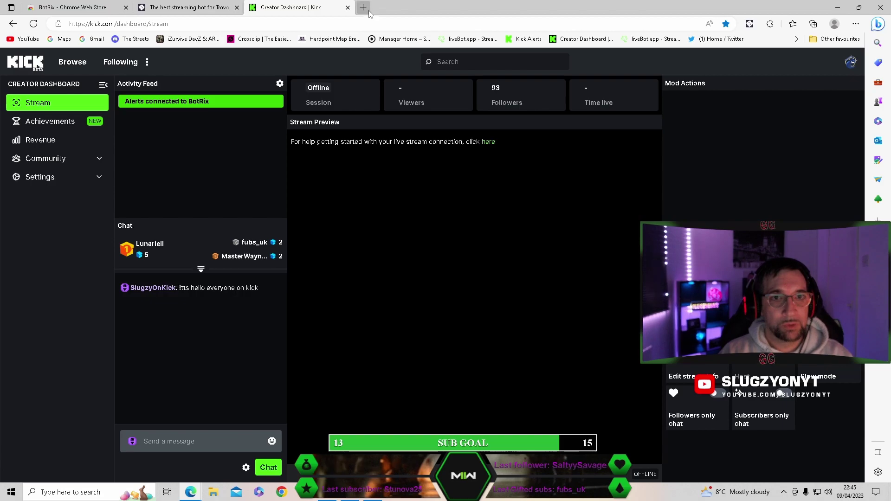
Return to BotRix and review the widget gallery, including Event labels and Emote on screen, checking the OBS sources in between.
click(206, 8)
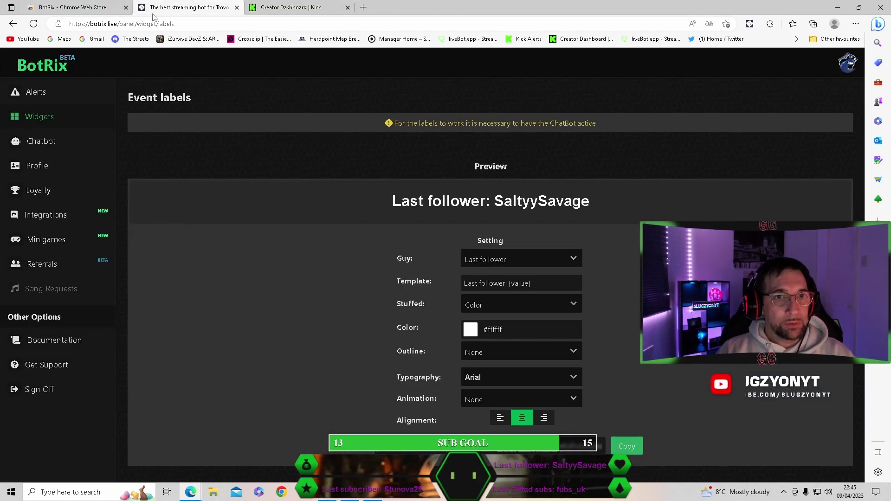
click(67, 146)
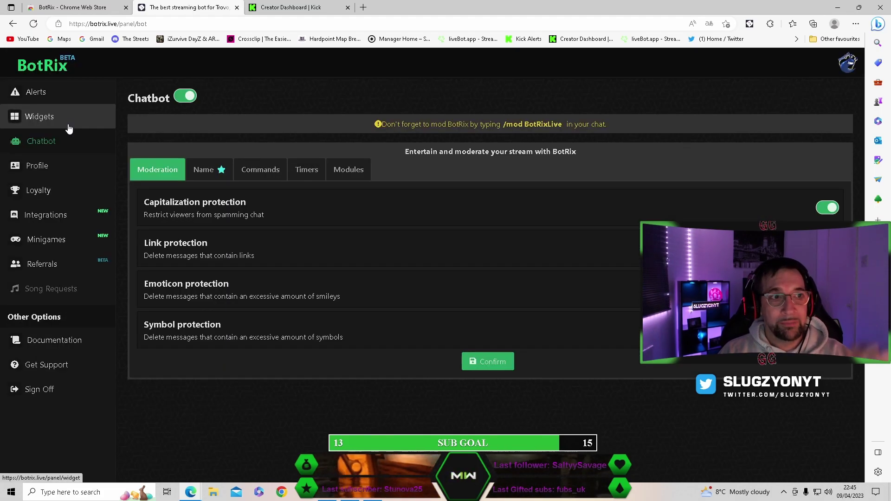
click(67, 122)
scroll(235, 352, down, 2)
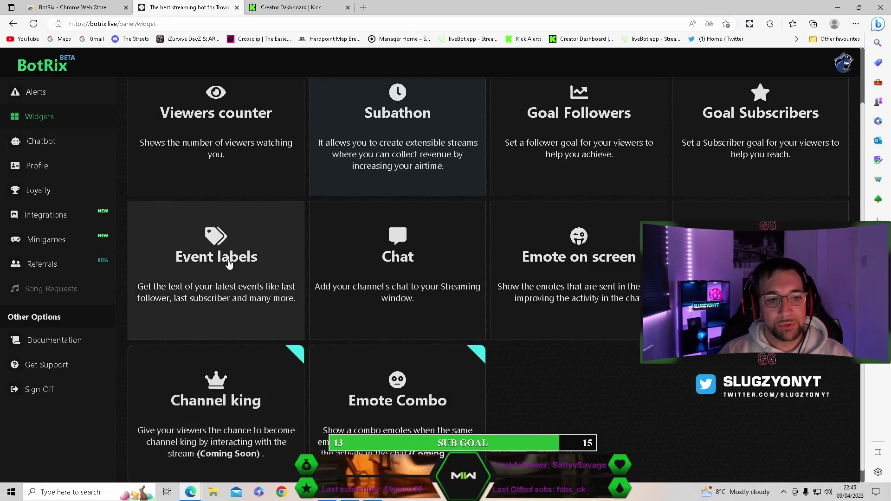
key(alt+Tab)
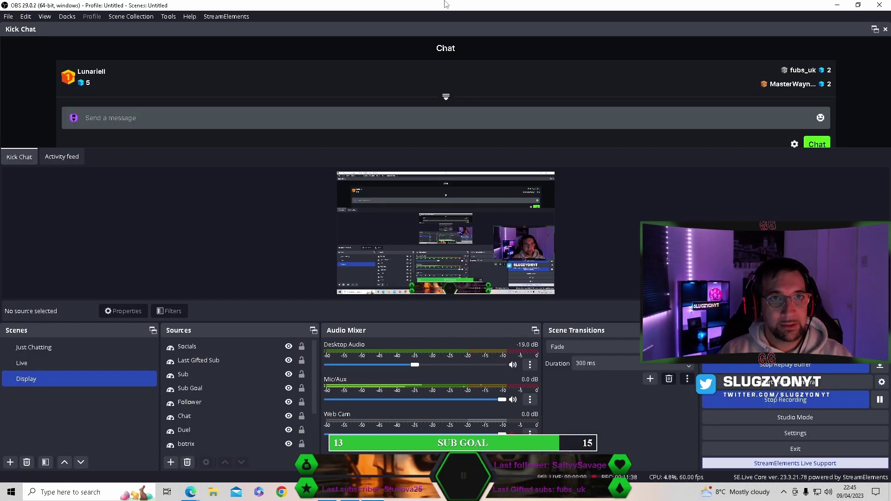
key(super+Down)
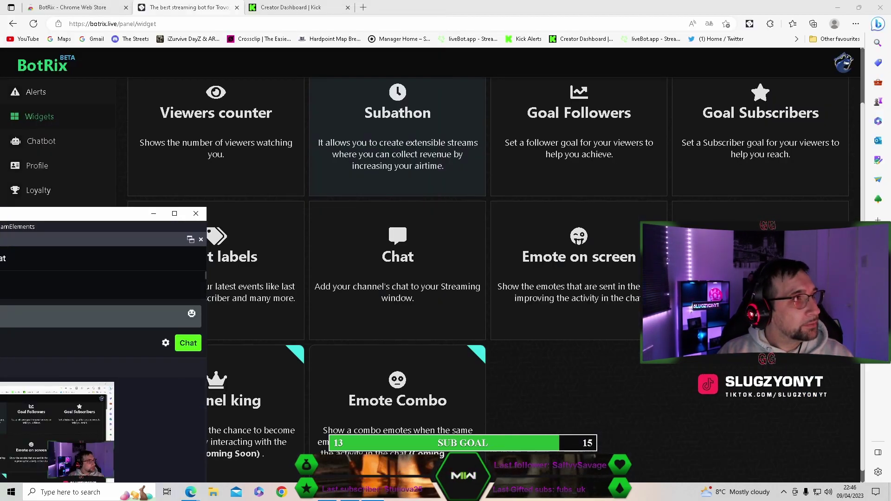
key(super+Down)
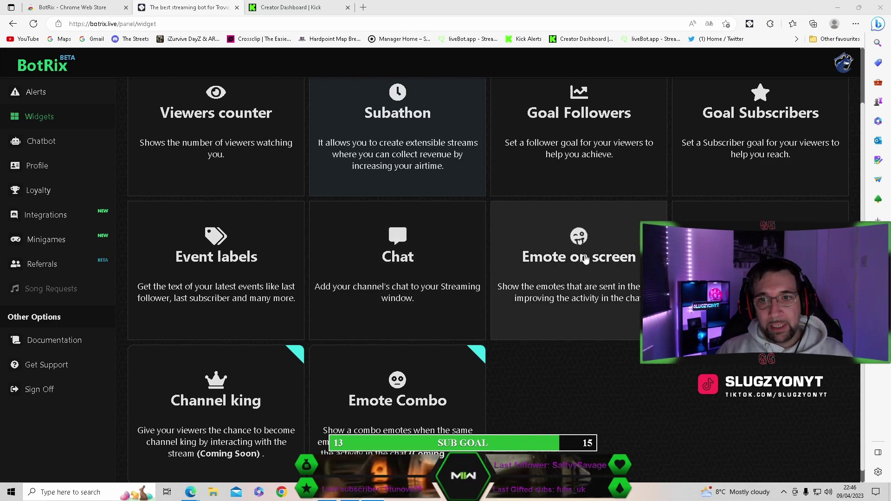
scroll(531, 262, up, 2)
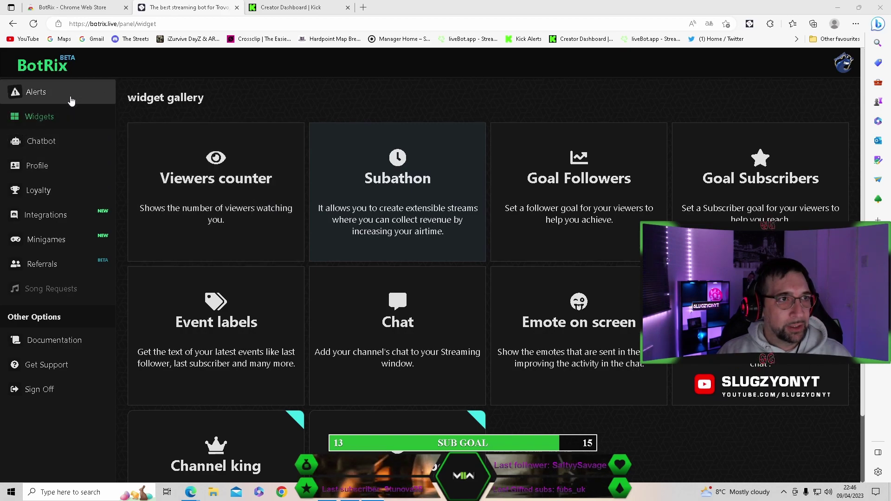
Open the BDuel minigame and review its battle preview, widget URL area, and command, widget and level-up award options.
click(79, 120)
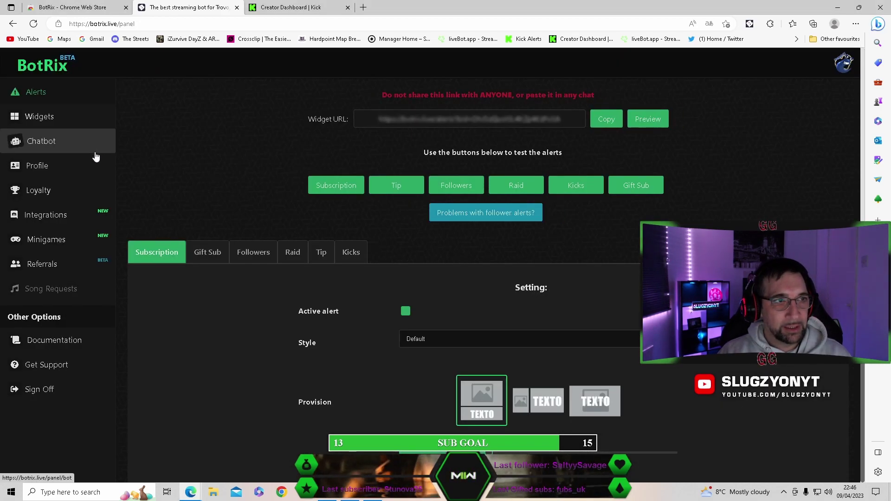
click(67, 241)
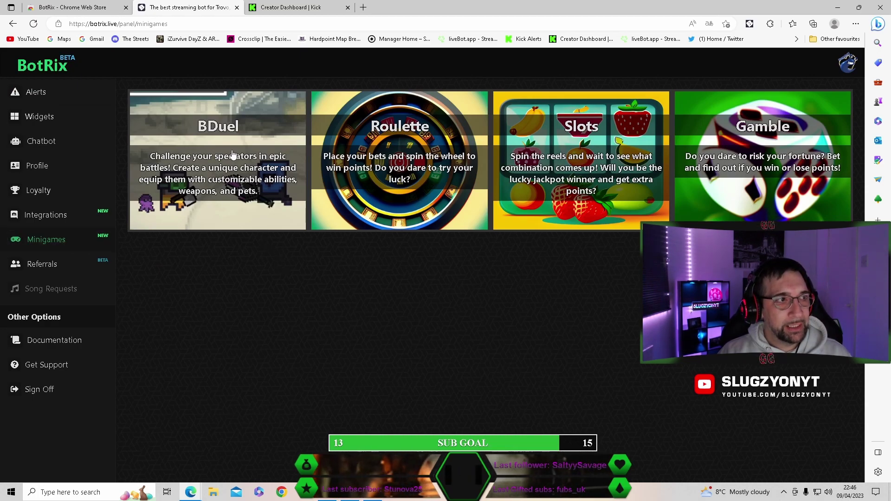
triple_click(234, 154)
click(234, 154)
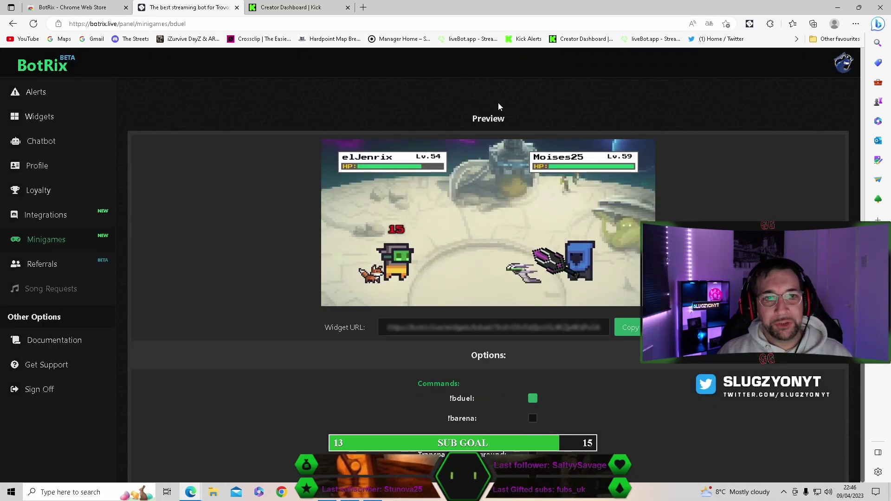
scroll(446, 241, down, 5)
scroll(446, 240, up, 5)
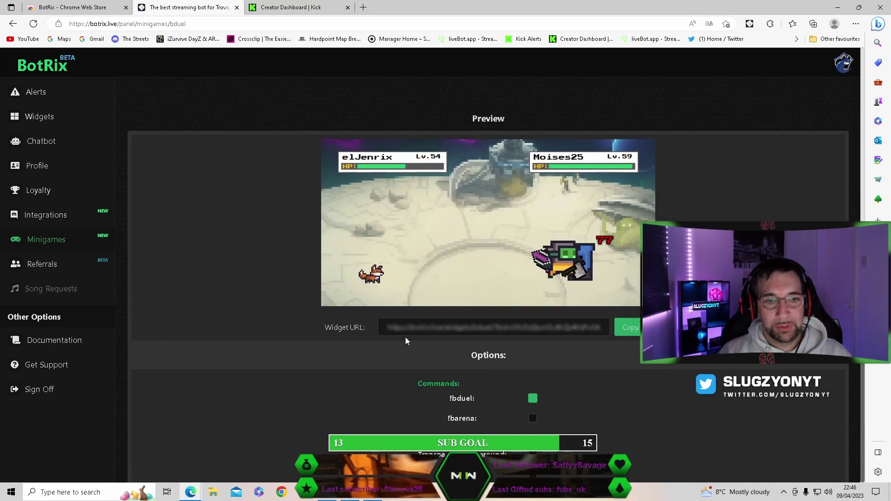
scroll(395, 346, down, 4)
scroll(413, 250, up, 3)
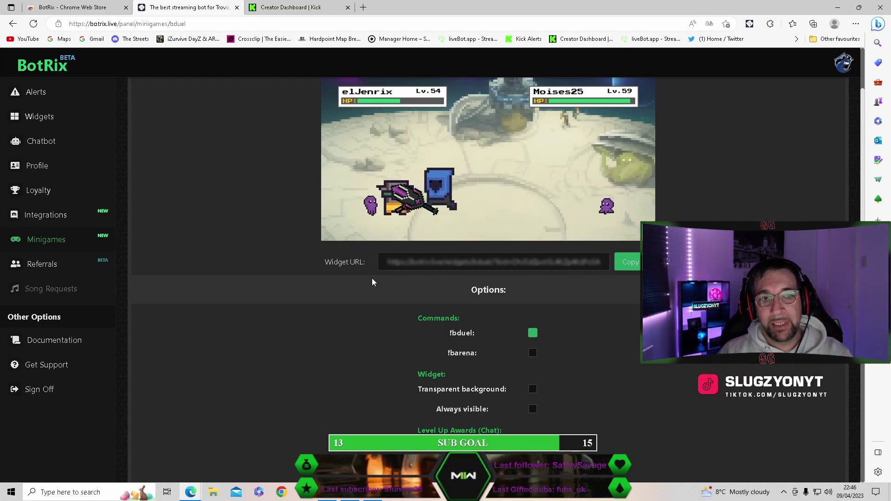
scroll(372, 278, down, 1)
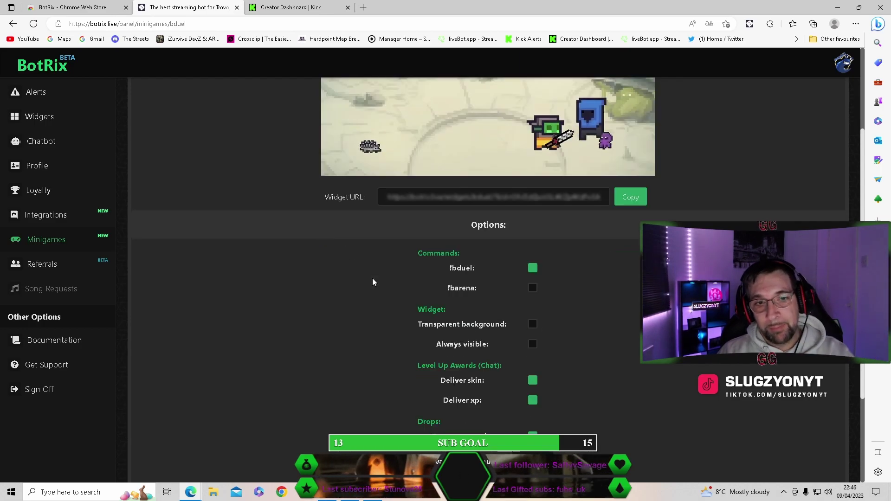
scroll(373, 311, down, 2)
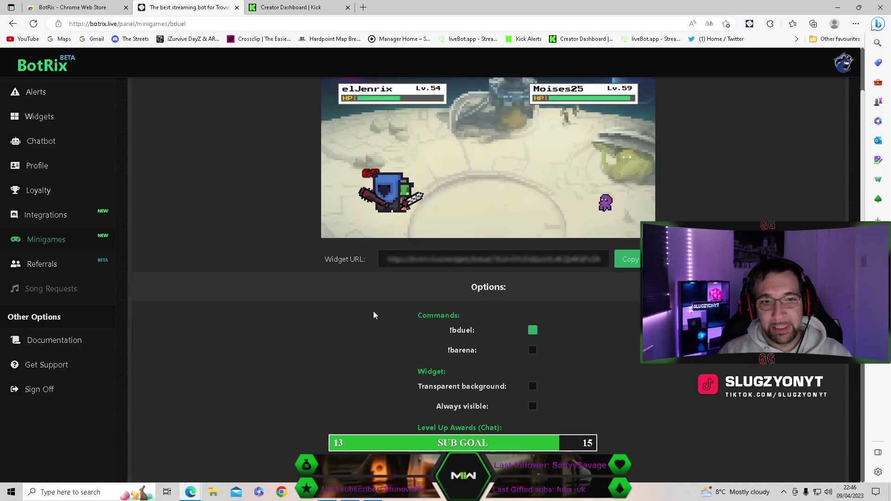
scroll(381, 202, up, 4)
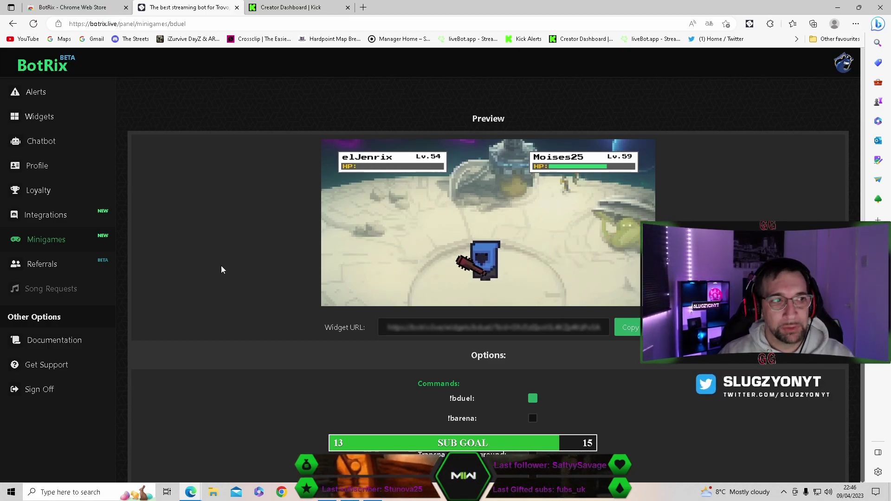
Check the Discord integrations, and look through the loyalty system's viewer Ranking and its Store.
click(64, 217)
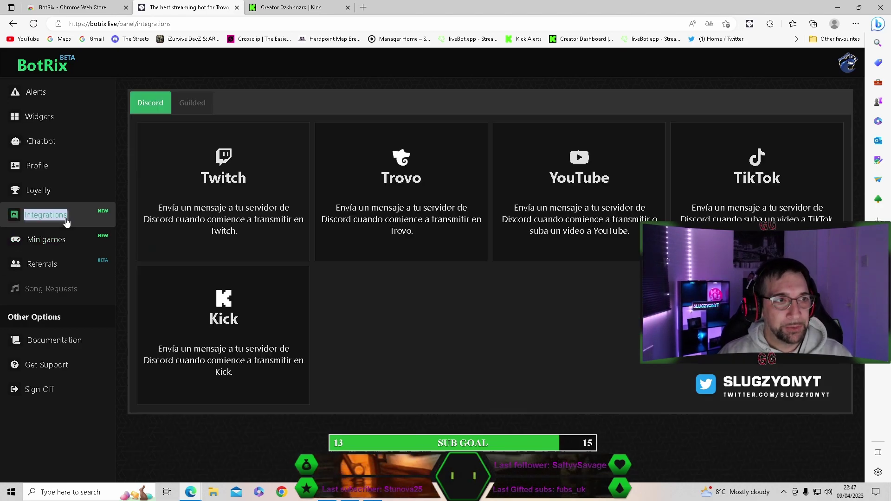
click(64, 196)
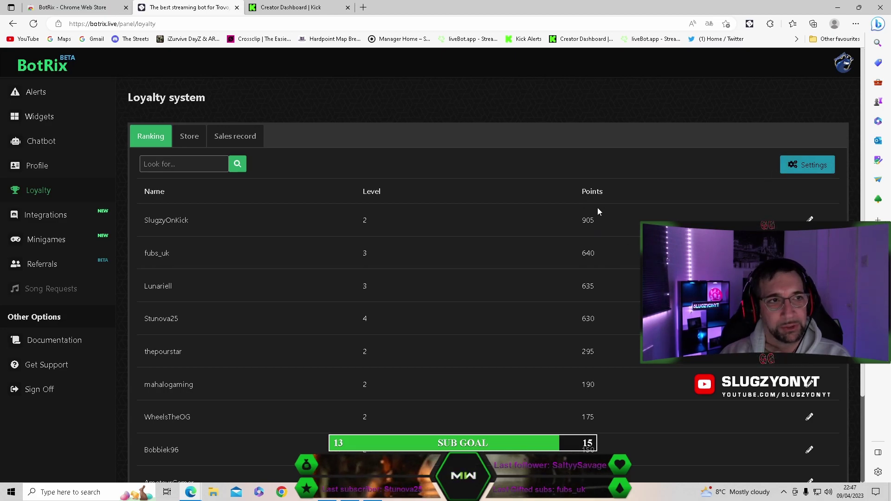
double_click(197, 137)
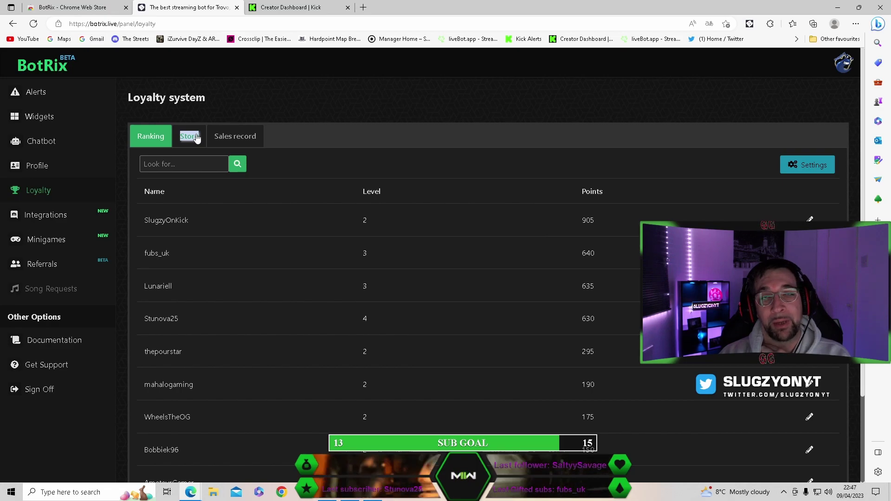
click(197, 137)
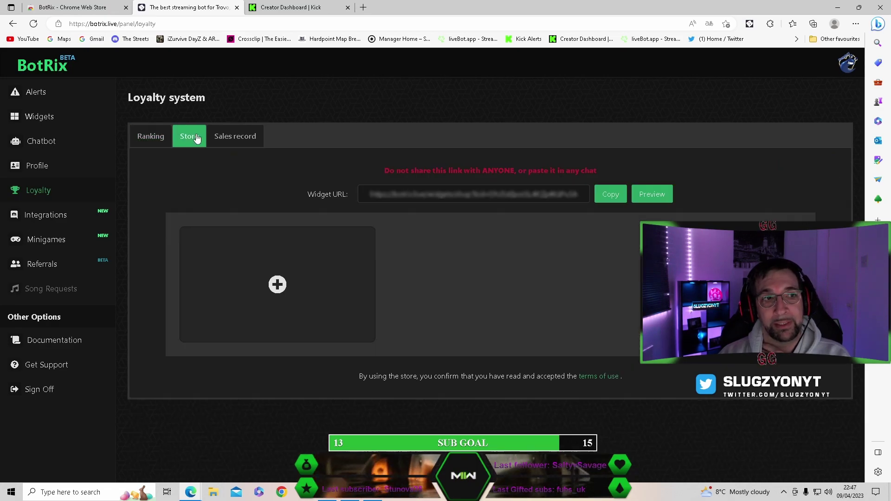
double_click(146, 138)
click(147, 140)
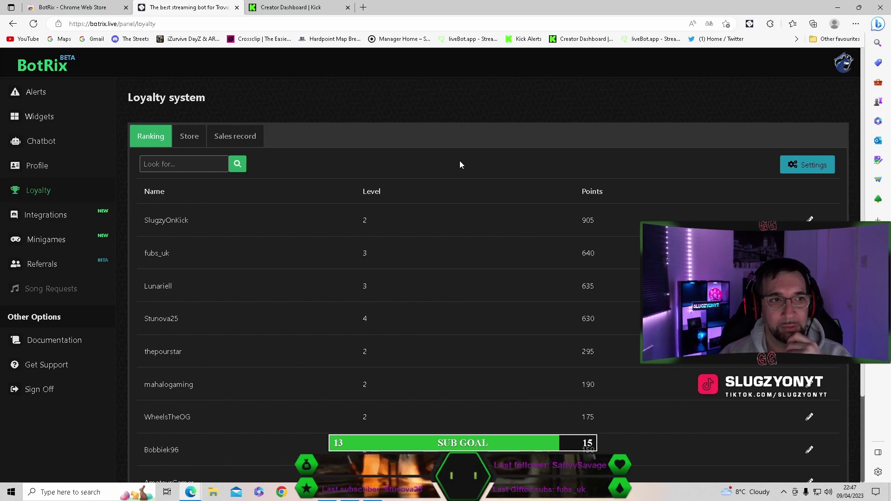
click(188, 136)
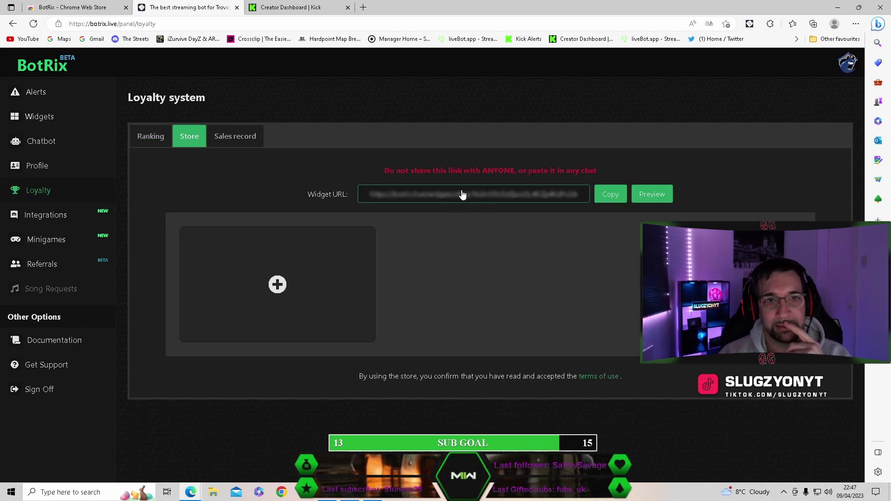
click(161, 141)
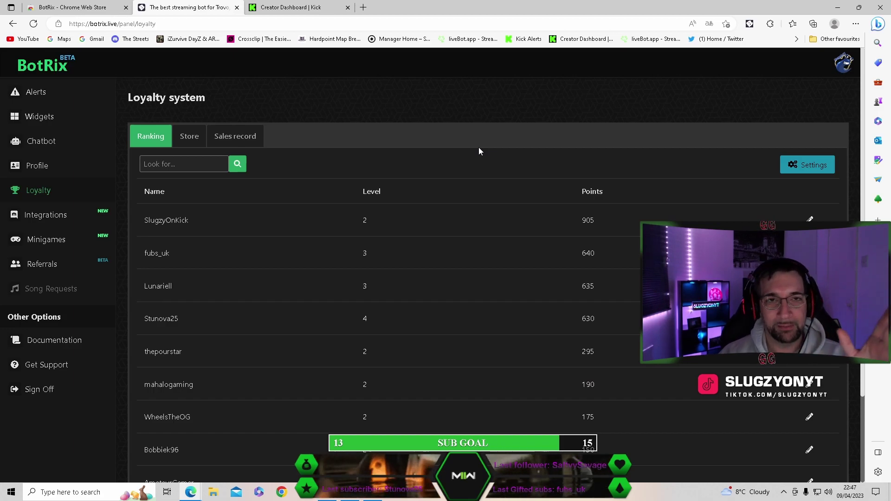
scroll(450, 206, down, 2)
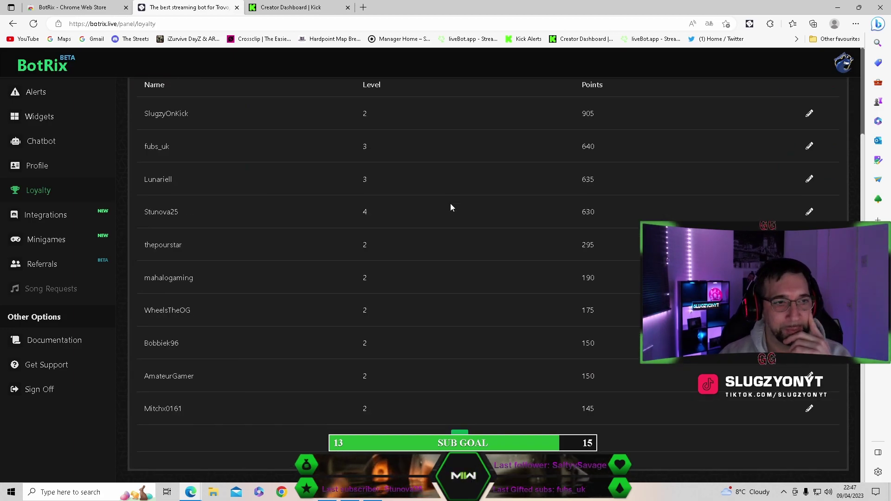
scroll(416, 300, up, 2)
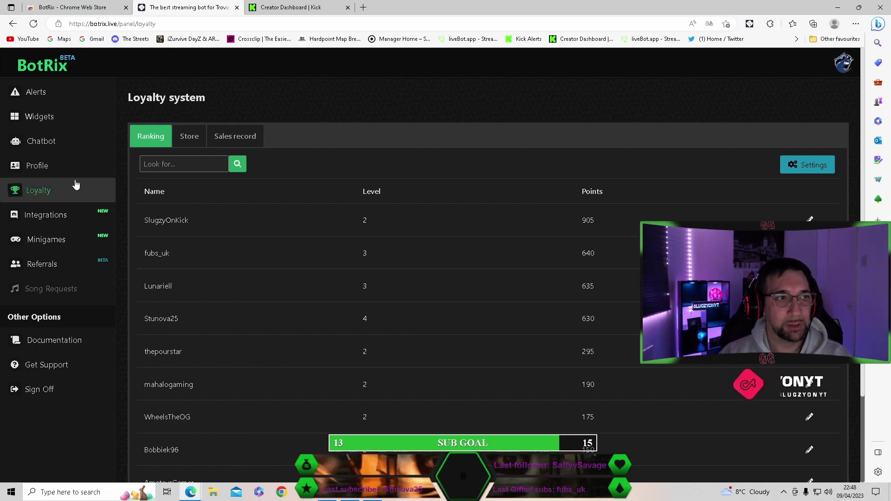
Go through the chatbot's Moderation, Name, Commands, Timers and Modules settings.
double_click(37, 165)
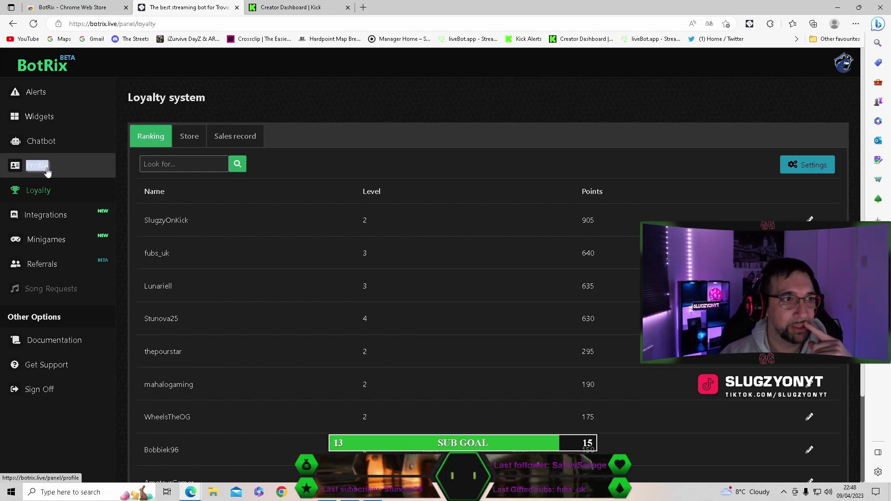
click(39, 238)
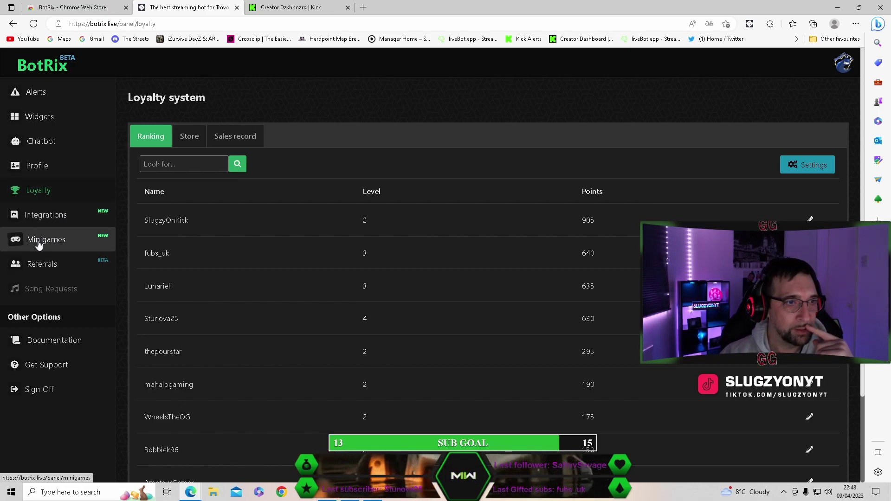
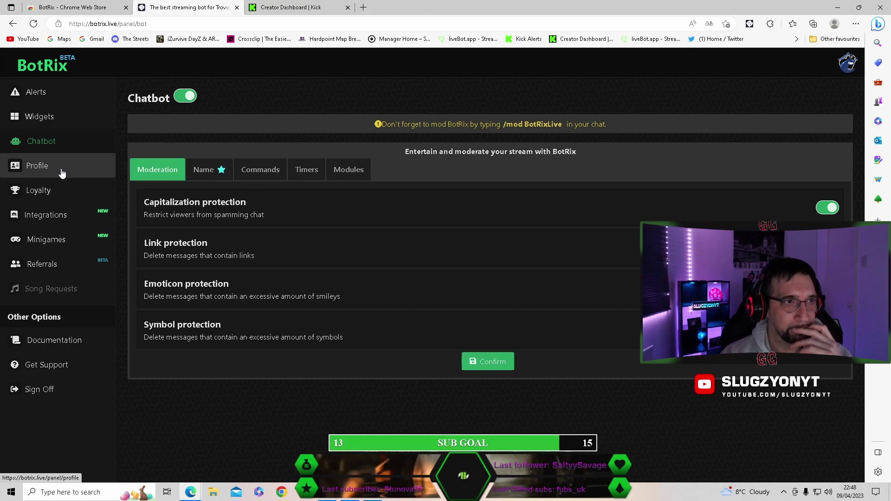
click(204, 170)
click(251, 171)
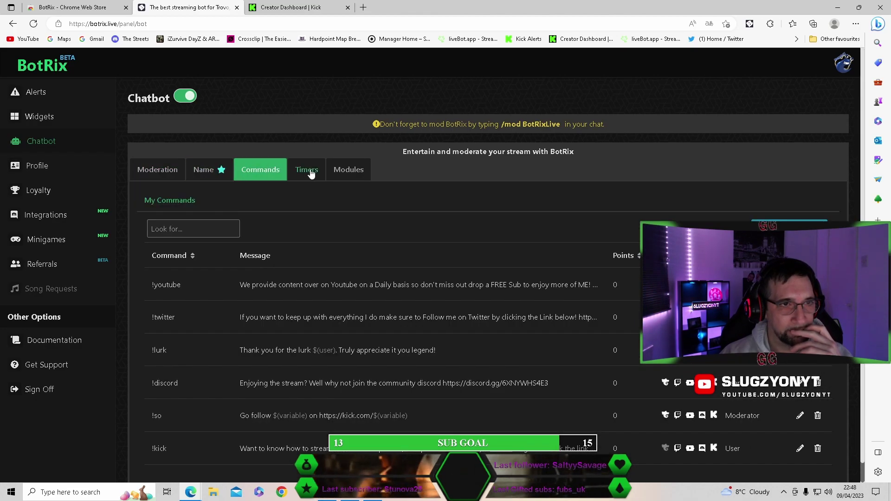
click(311, 173)
click(361, 173)
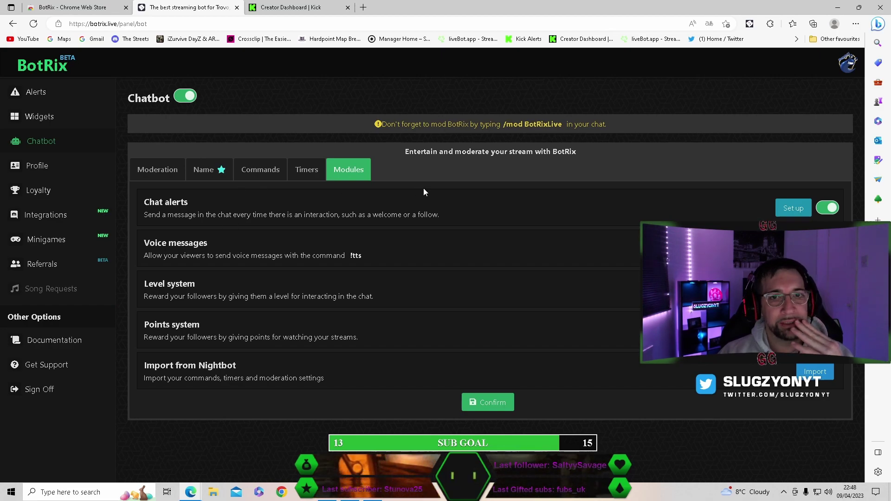
Open a blank custom command form, read the documentation on variables, custom and prebuilt commands, and cancel the form.
click(273, 176)
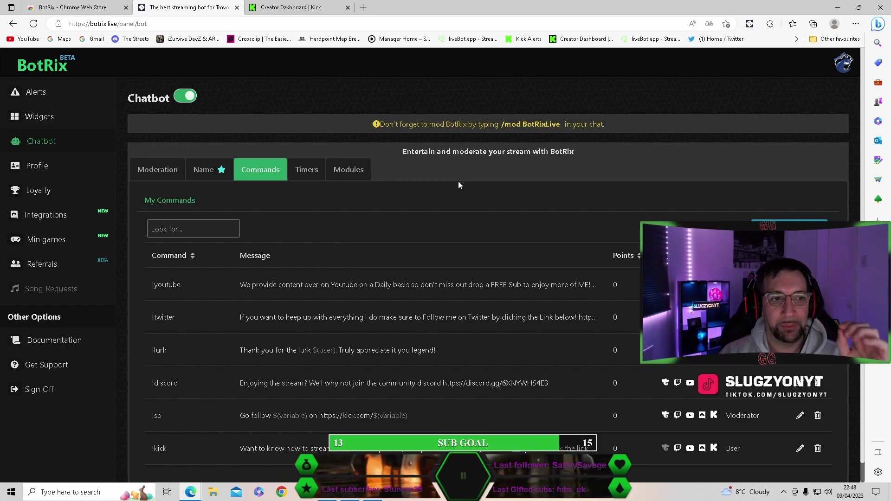
scroll(382, 249, down, 1)
scroll(382, 249, up, 1)
click(789, 227)
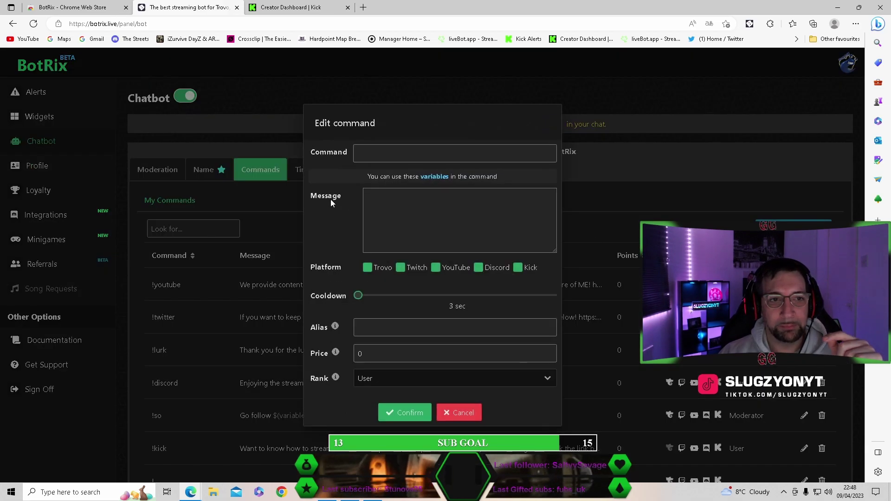
click(423, 177)
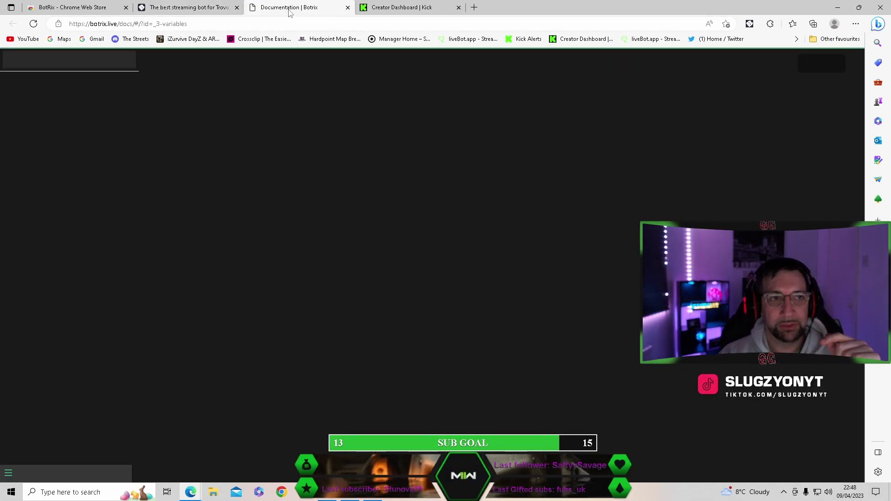
scroll(288, 163, up, 10)
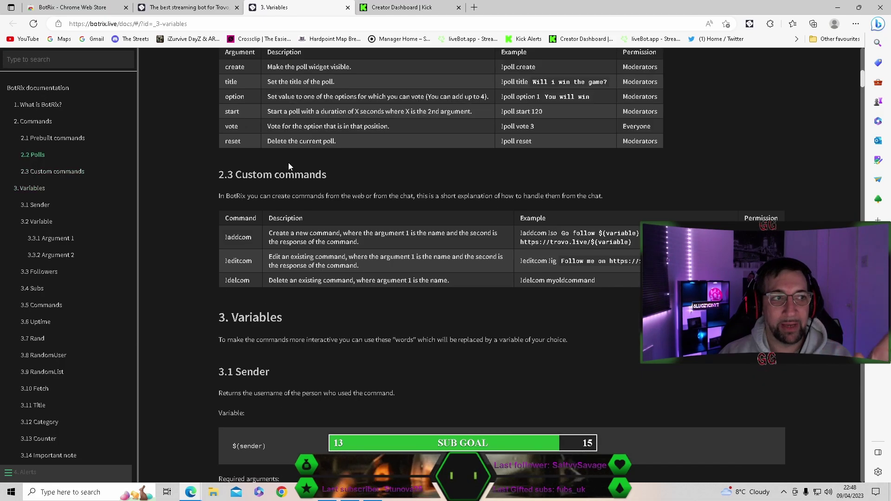
scroll(288, 163, up, 3)
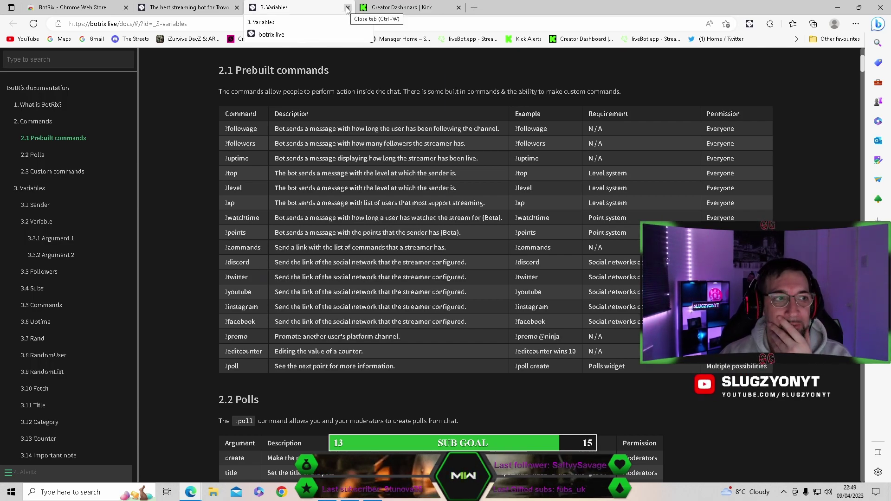
click(347, 8)
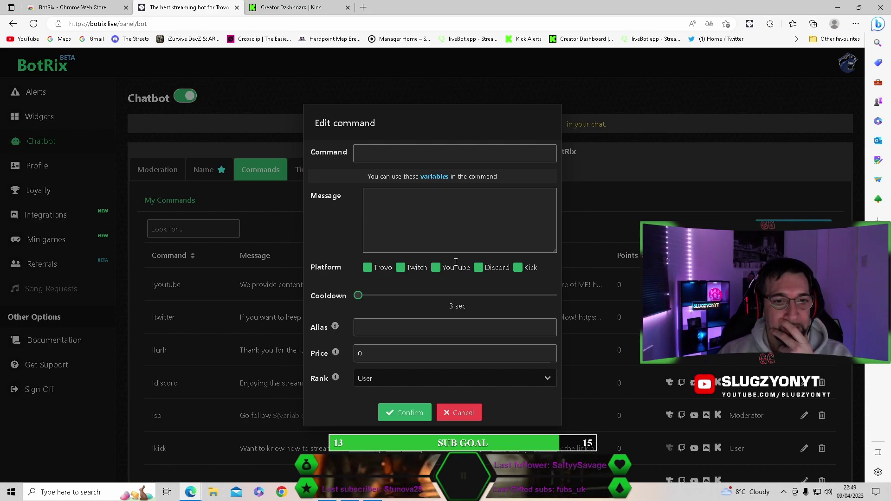
click(459, 413)
Open the Goal Subscribers widget from the gallery and examine its goal quantity, initial amount, duration and message settings.
click(50, 126)
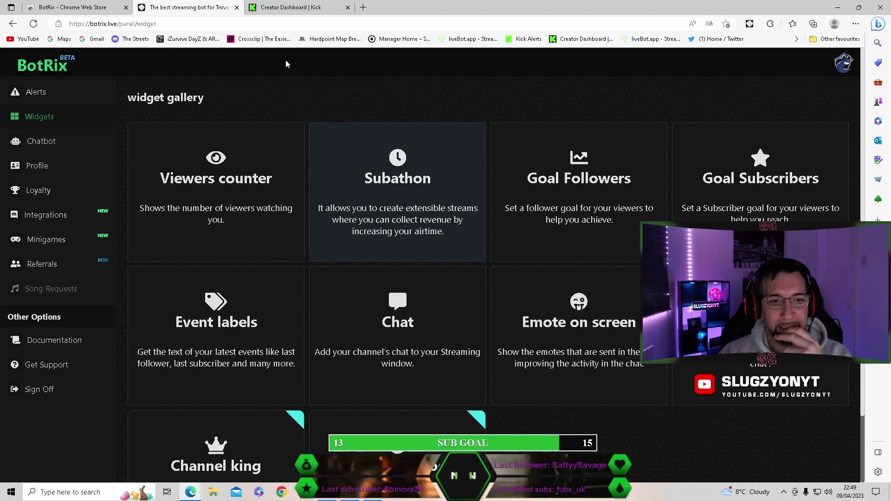
scroll(286, 64, down, 1)
scroll(286, 64, up, 1)
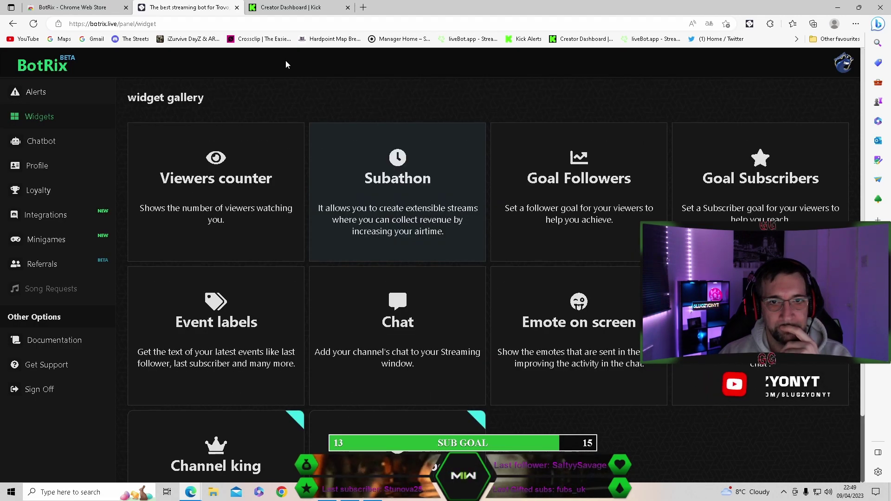
triple_click(736, 185)
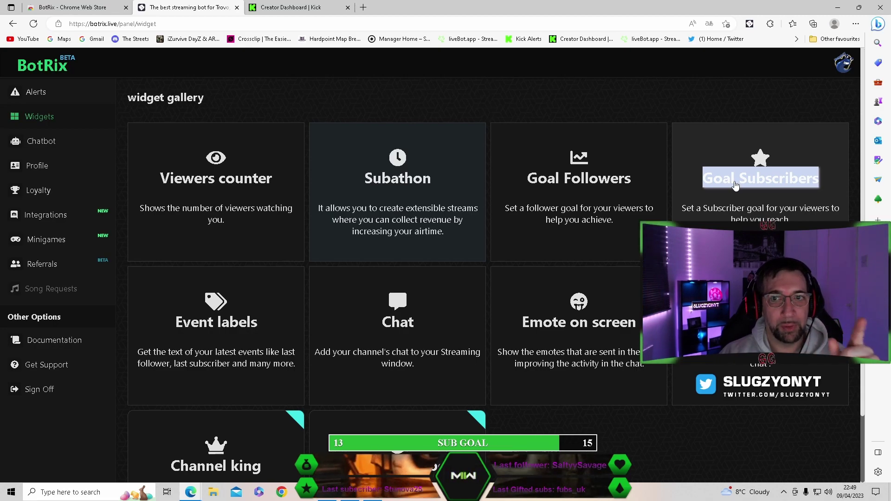
click(736, 185)
scroll(355, 254, down, 2)
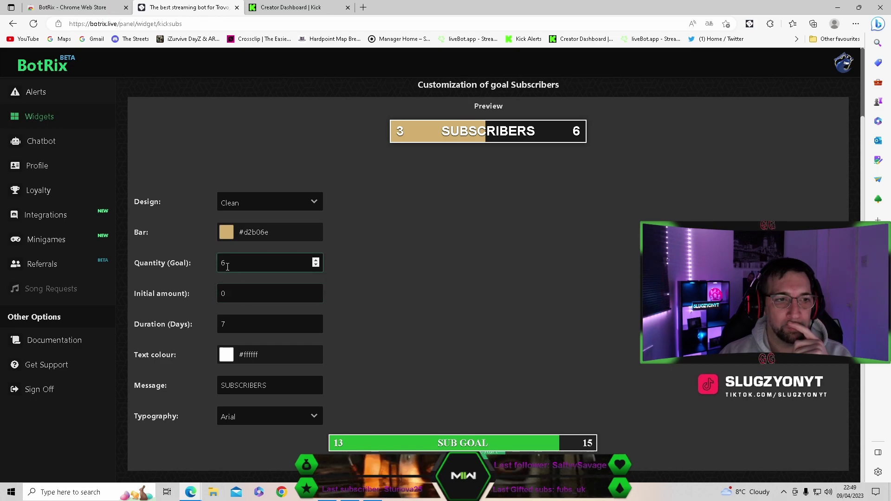
click(236, 293)
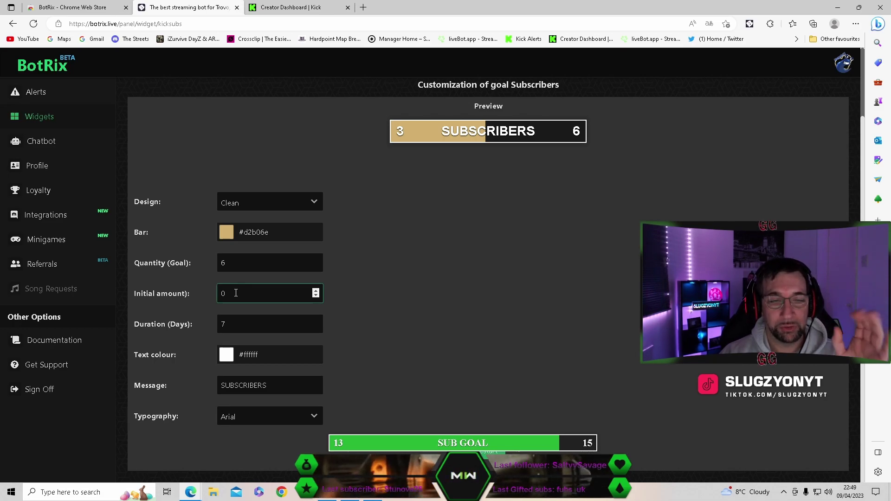
click(191, 262)
click(228, 324)
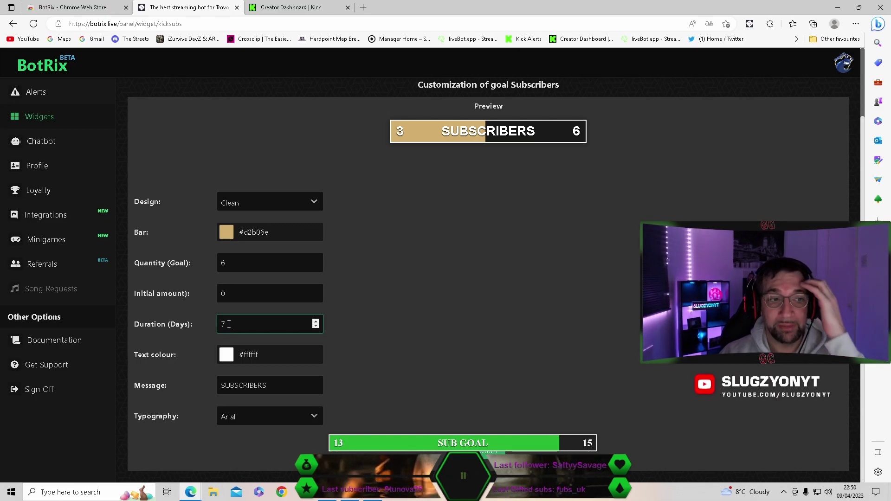
click(263, 392)
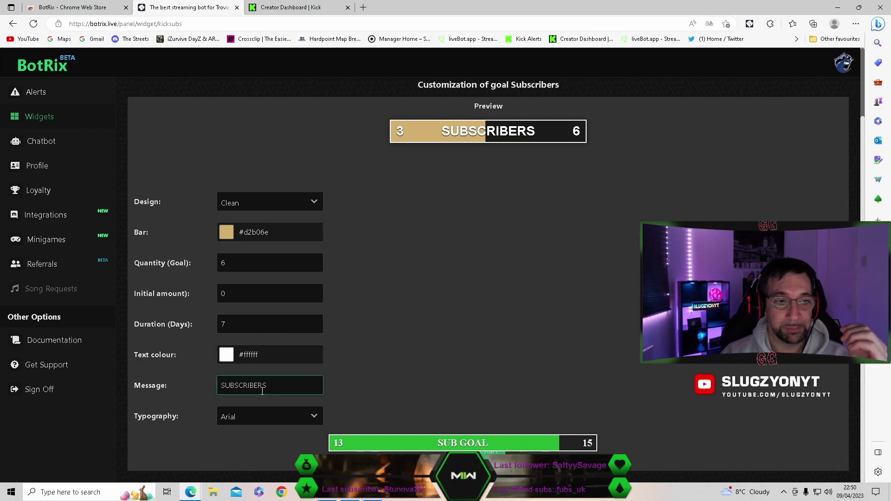
Check the subscriber goal's message and typography settings, and switch the bar's design to Normal.
click(431, 200)
click(267, 383)
click(259, 418)
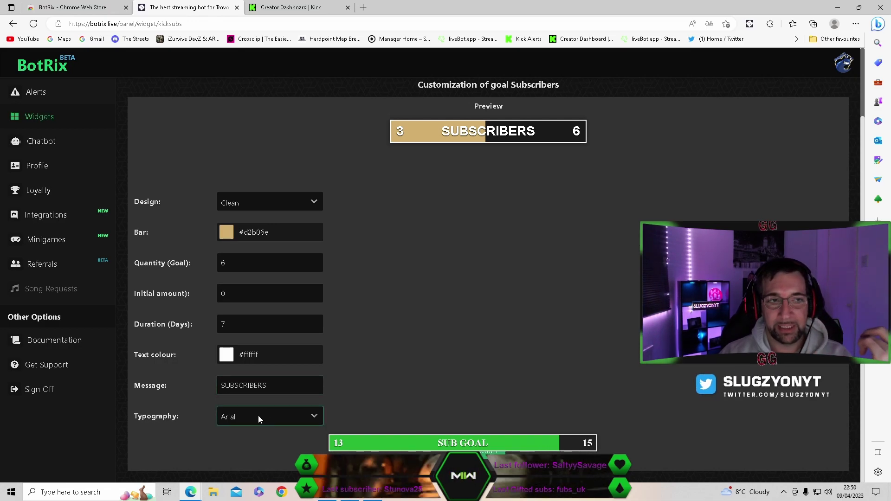
click(255, 206)
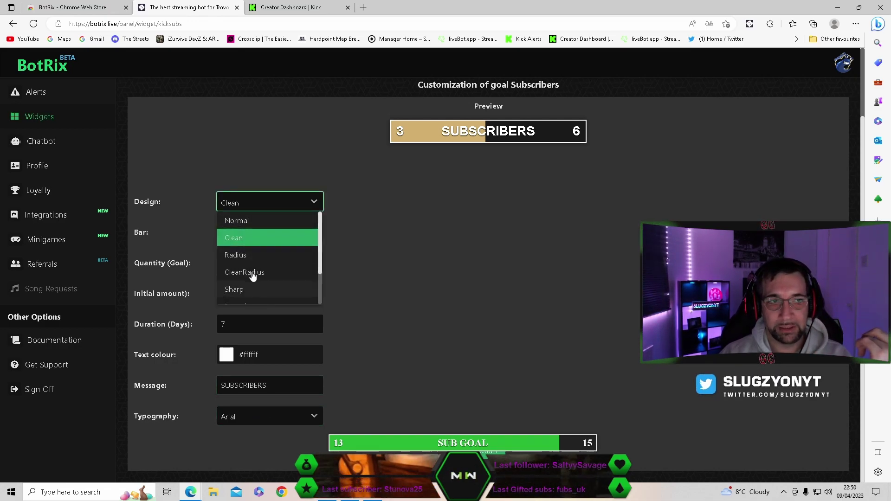
click(268, 221)
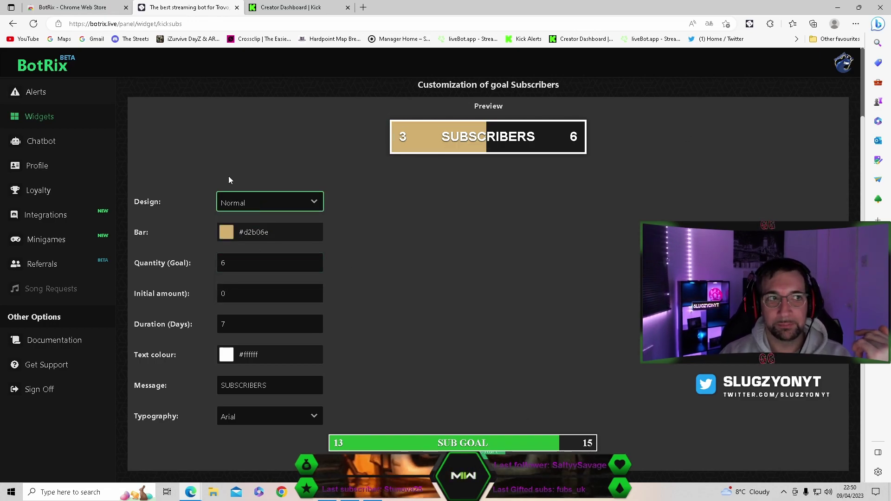
Open the Alerts page and look through the Subscription alert's style, layout, duration, animation, image and sound settings.
click(40, 116)
click(42, 92)
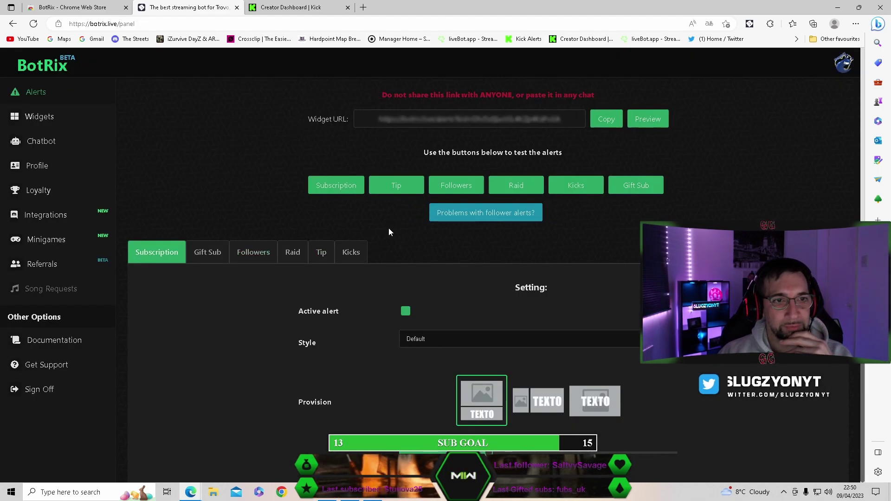
scroll(388, 233, down, 8)
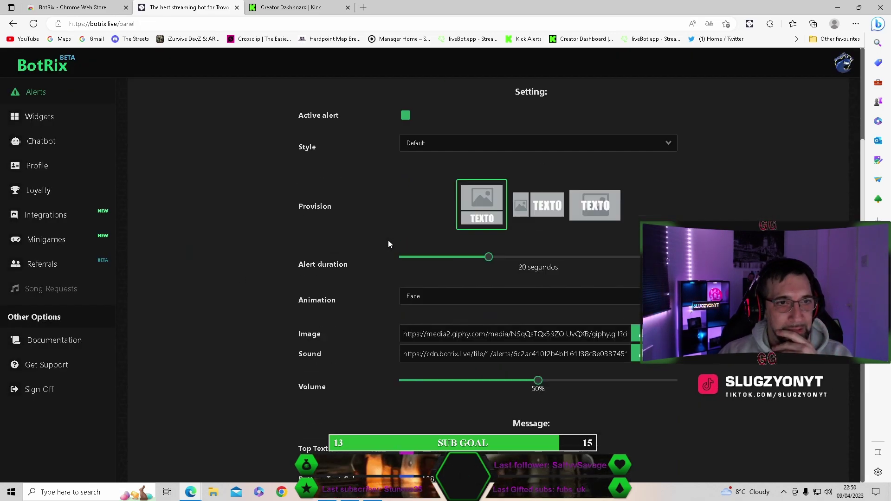
scroll(389, 242, up, 8)
scroll(389, 242, down, 3)
scroll(388, 242, up, 3)
Compare the Gift Sub, Followers and Raid alerts, and examine the Raid alert's duration, image, sound and volume settings.
click(207, 252)
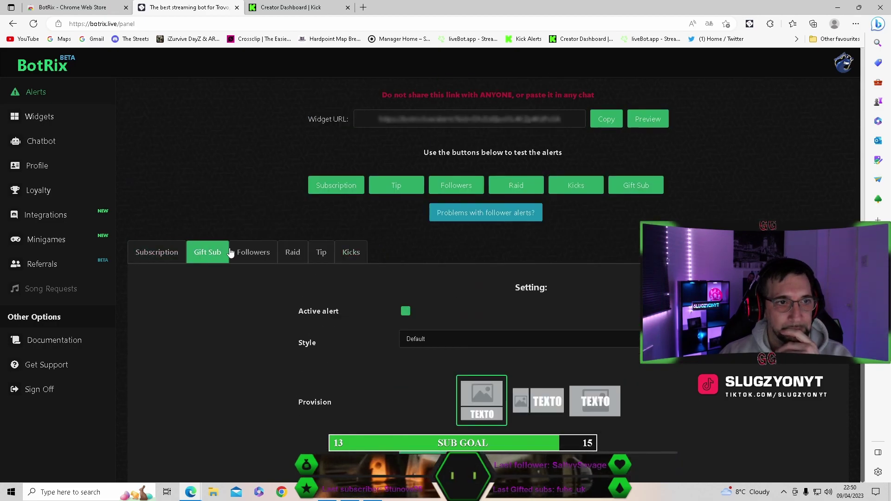
click(247, 253)
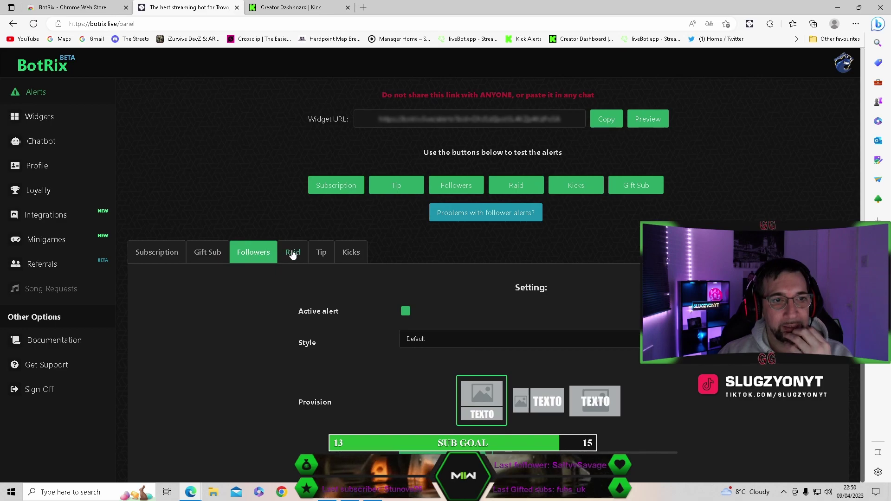
click(292, 254)
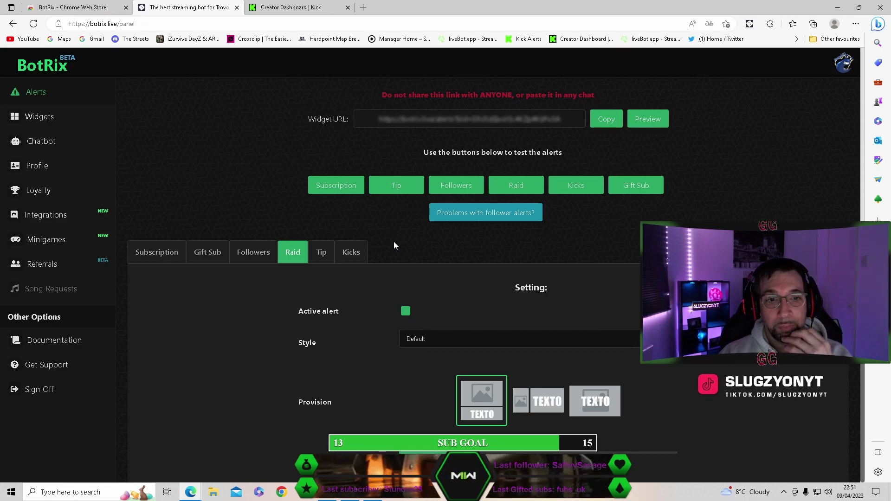
scroll(394, 241, down, 4)
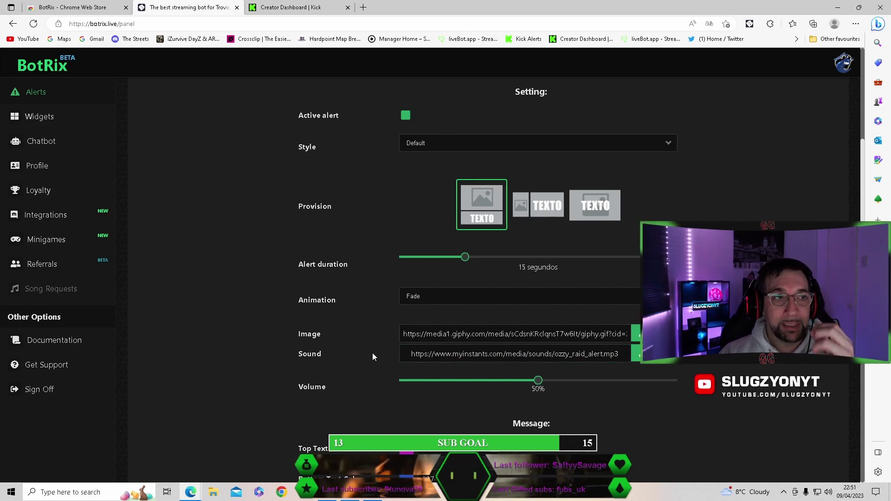
scroll(325, 325, up, 5)
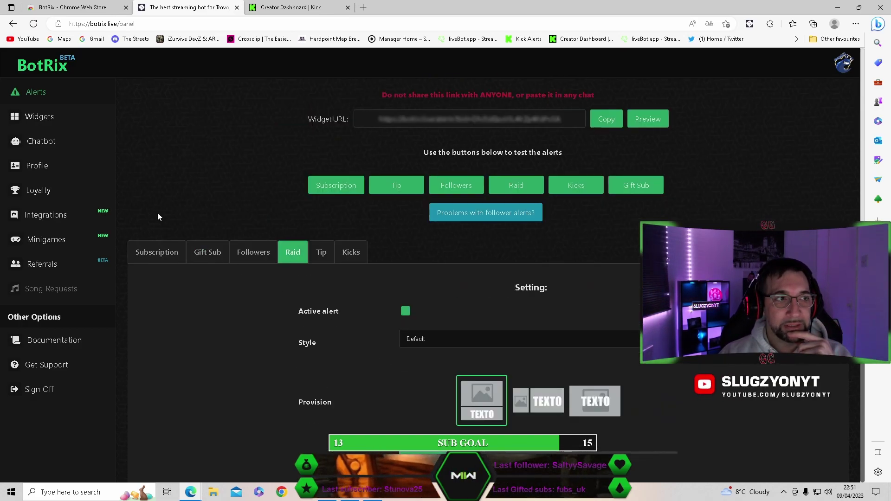
Revisit the widget gallery and look through the chatbot's Name, Commands, Timers and Moderation settings.
click(54, 119)
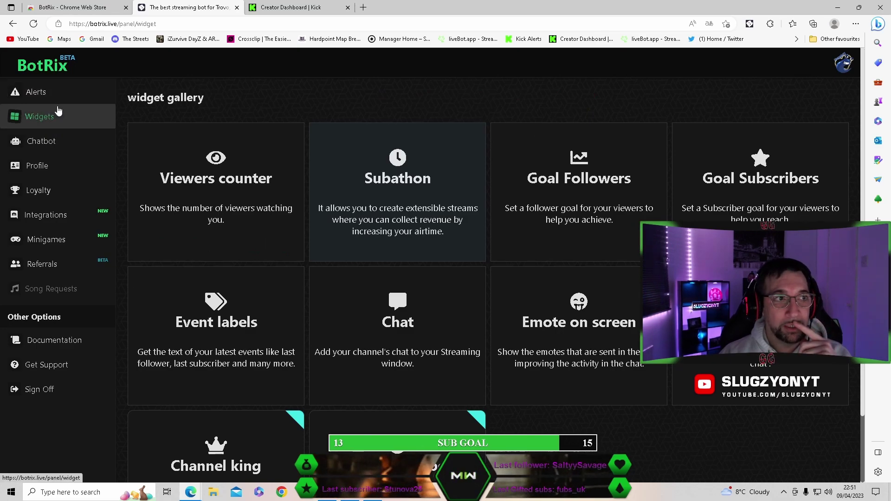
click(59, 141)
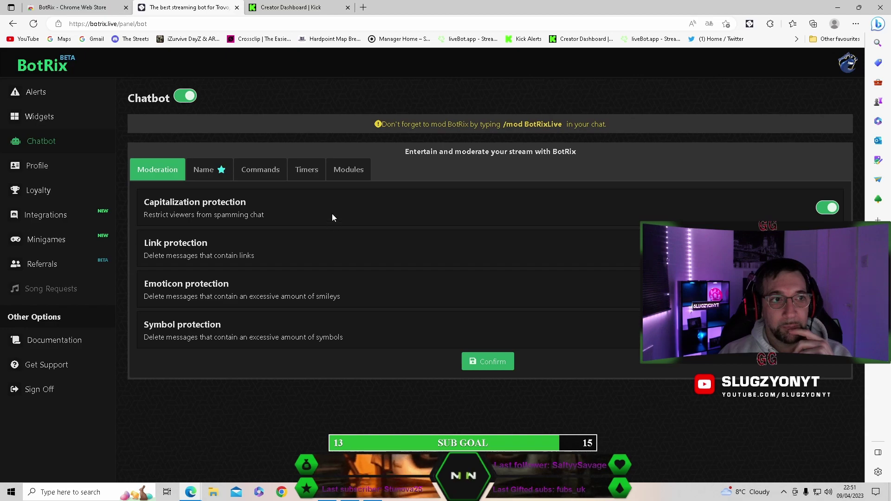
click(207, 170)
click(260, 170)
click(308, 171)
click(158, 170)
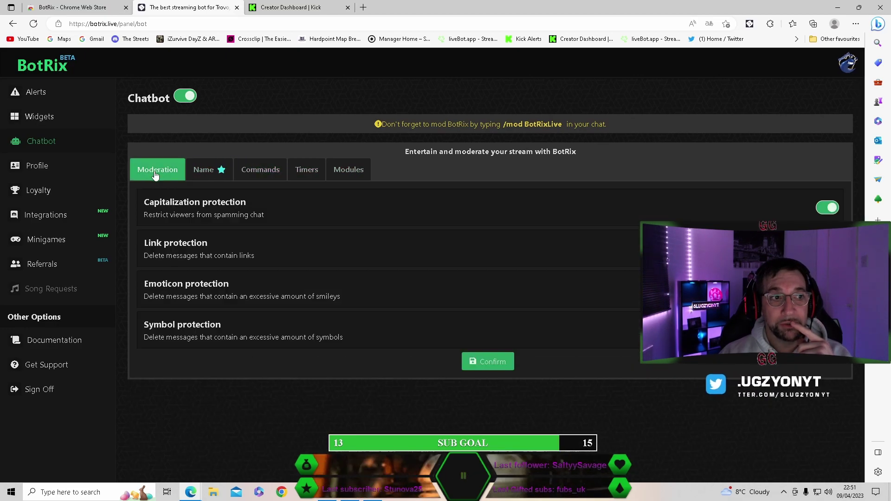
Look over the referral programme and the available minigames, and return to the Alerts page.
click(41, 92)
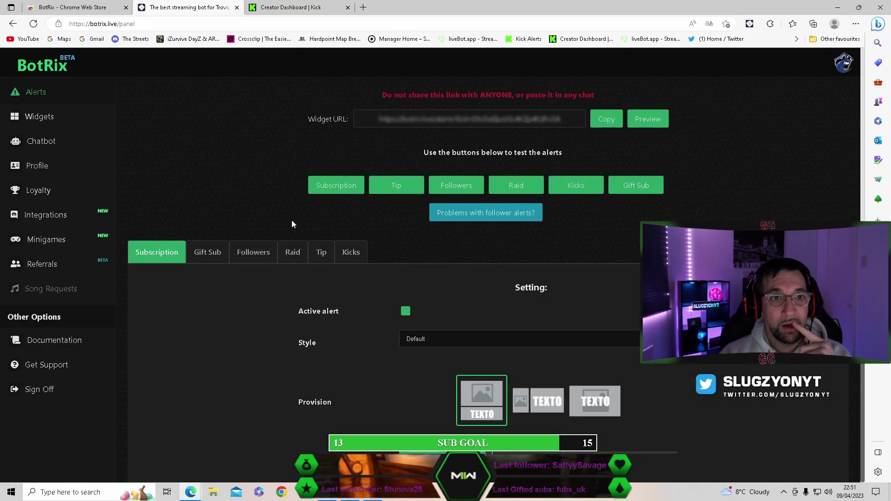
click(76, 264)
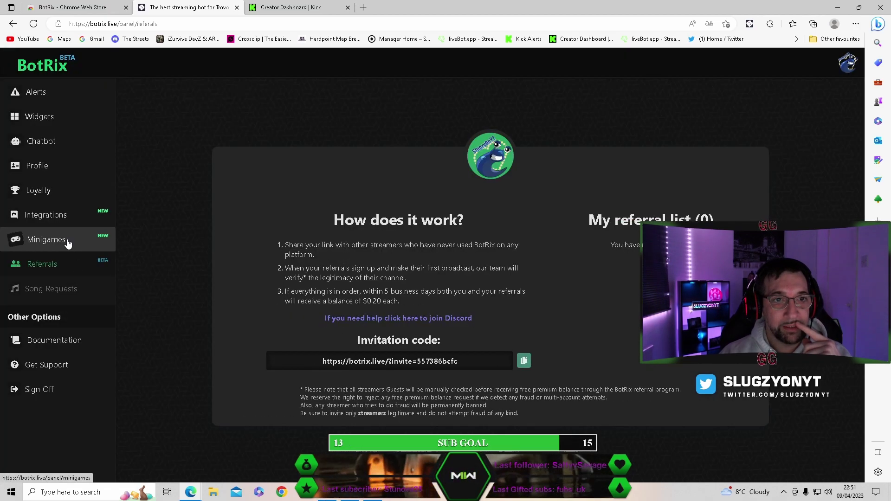
click(65, 240)
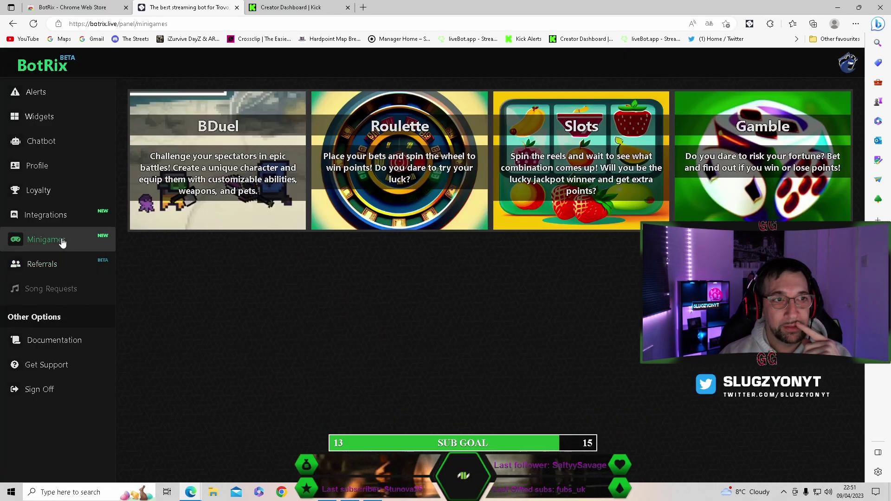
click(400, 186)
click(514, 74)
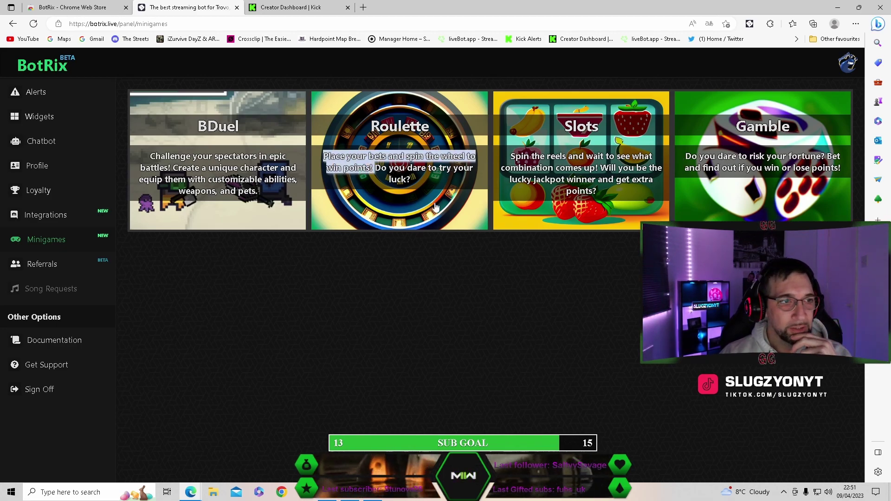
click(54, 91)
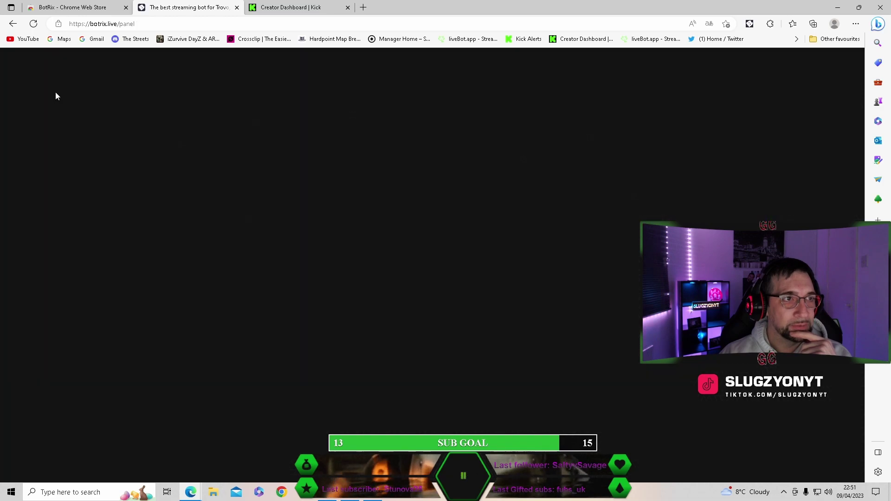